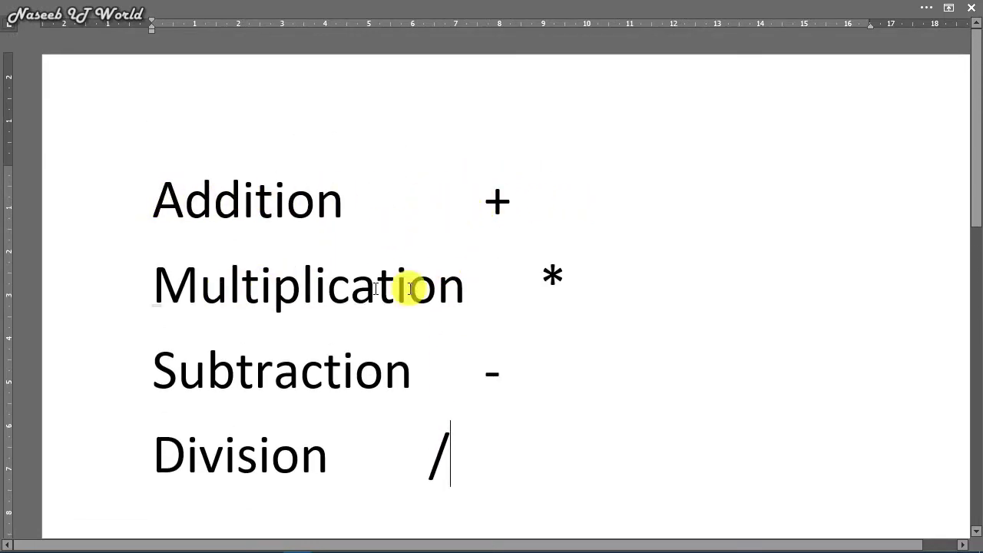
Step: Examine the operator symbols listed for addition, multiplication, subtraction and division in the document
{"action": "double_click", "coordinate": [555, 286]}
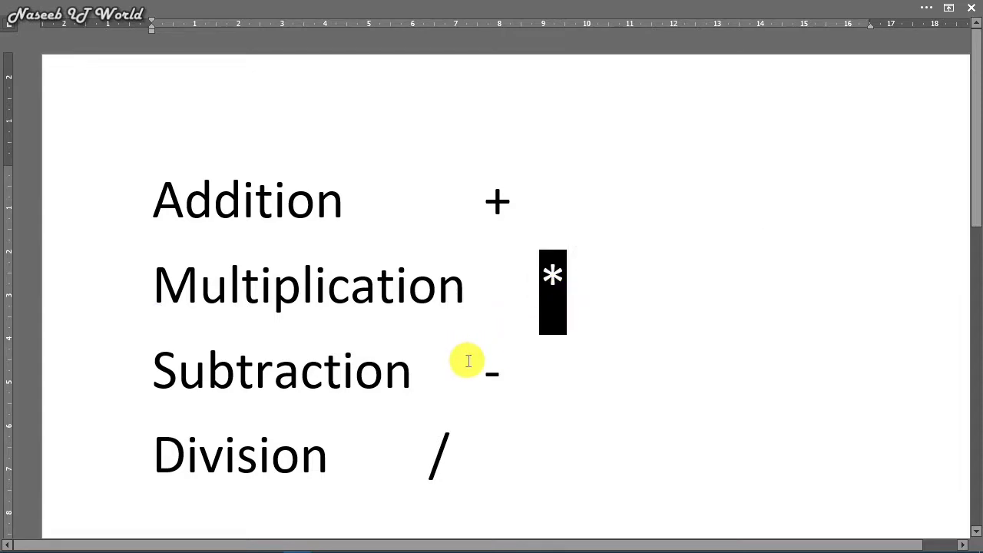
{"action": "left_click_drag", "start_coordinate": [463, 358], "coordinate": [536, 370]}
{"action": "scroll", "coordinate": [507, 367], "scroll_direction": "down", "scroll_amount": 4}
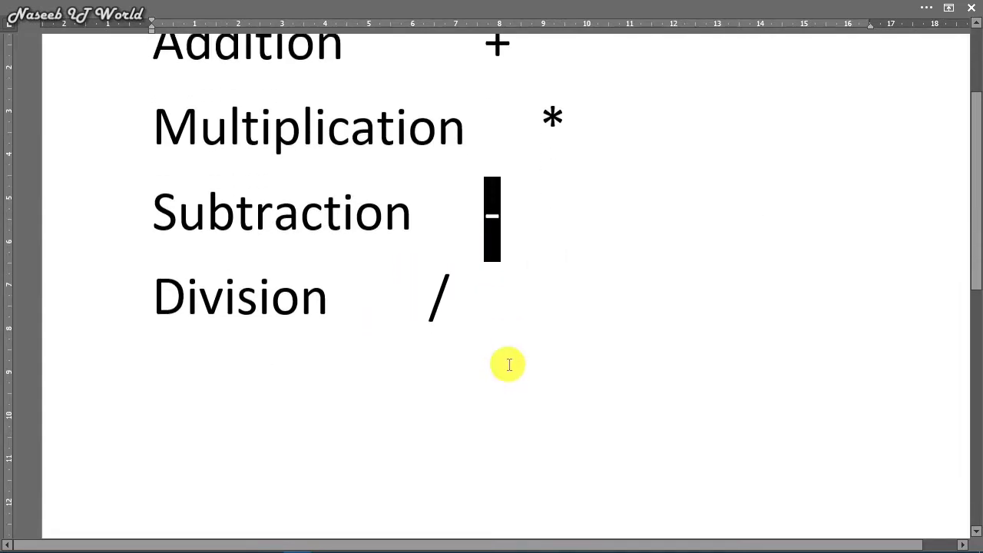
{"action": "left_click", "coordinate": [419, 273]}
{"action": "double_click", "coordinate": [458, 274]}
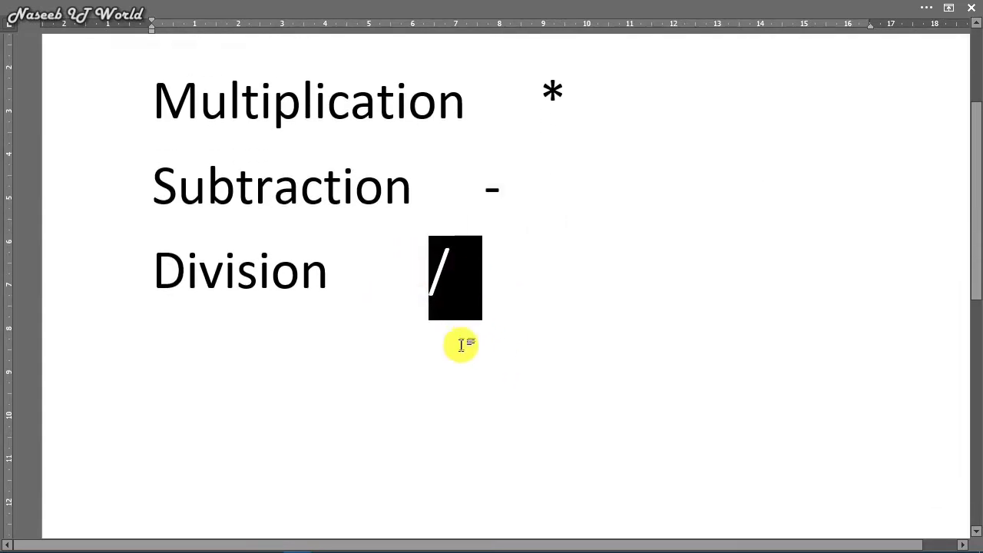
{"action": "left_click", "coordinate": [439, 268]}
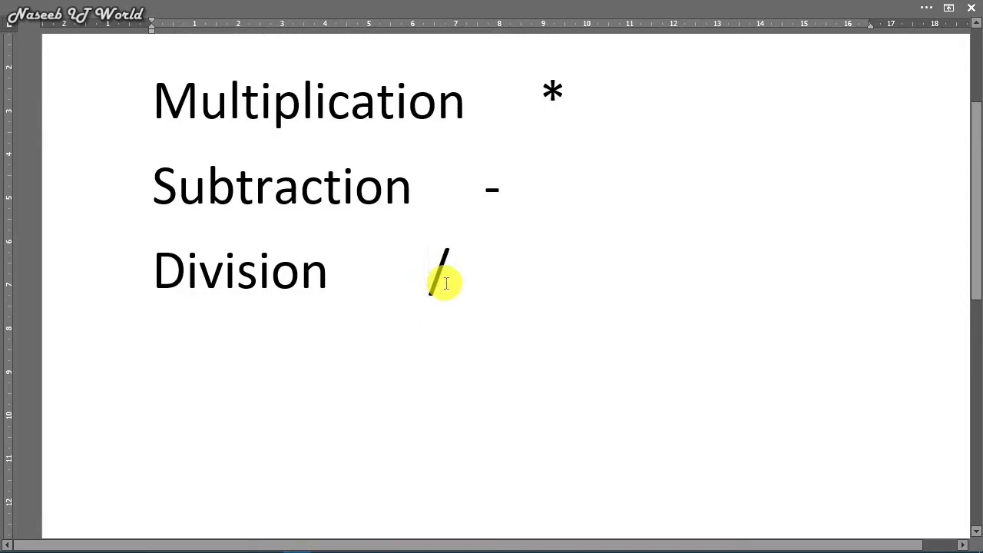
{"action": "scroll", "coordinate": [445, 283], "scroll_direction": "up", "scroll_amount": 4}
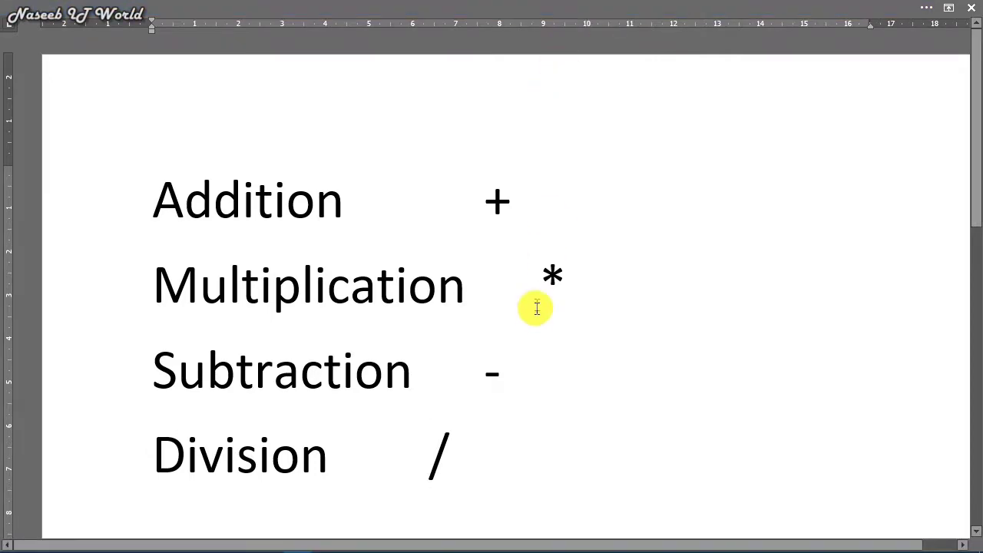
{"action": "left_click_drag", "start_coordinate": [548, 270], "coordinate": [588, 272]}
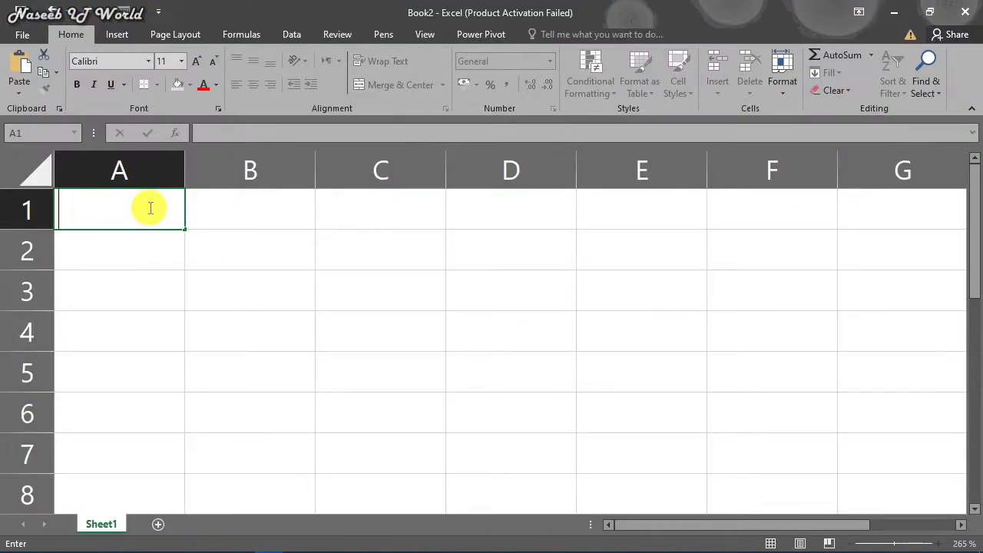
Step: In the blank Excel workbook, enter the headings ADDITION, SUBTRACTION, MULTIPLICATION and DIVISION in cells A1 to D1
{"action": "key", "text": "Tab"}
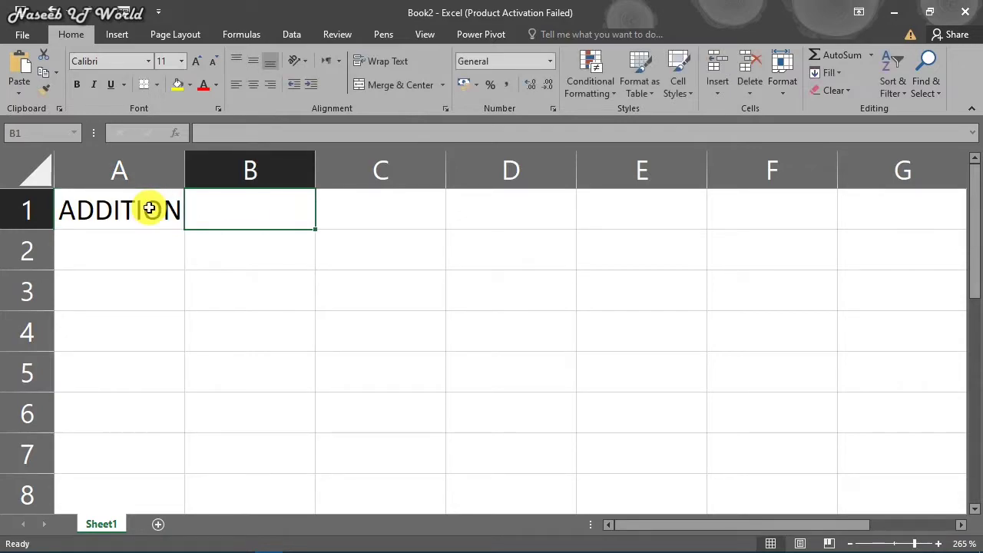
{"action": "type", "text": "SUBTA"}
{"action": "key", "text": "Tab"}
{"action": "type", "text": "MUL"}
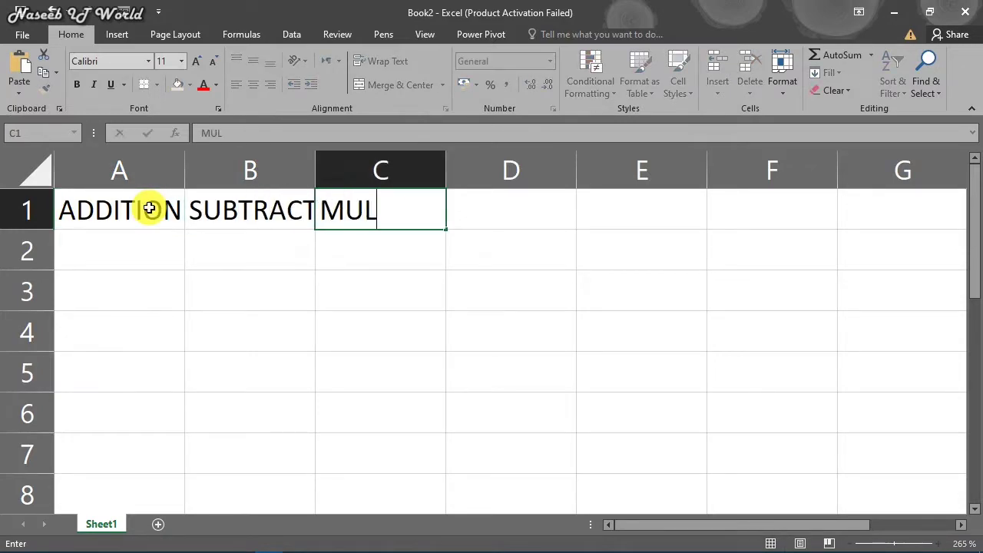
{"action": "key", "text": "Tab"}
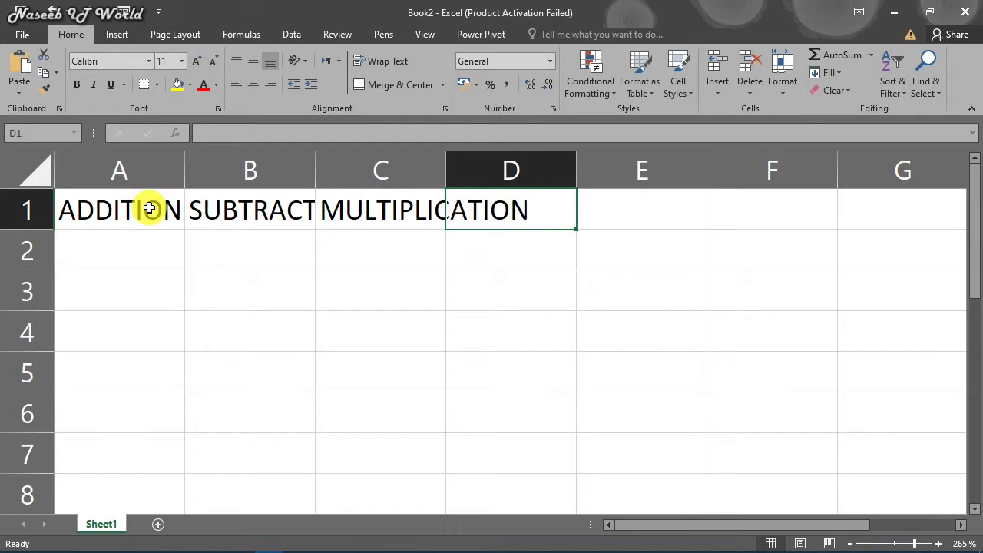
{"action": "type", "text": "DIVISION"}
{"action": "key", "text": "Return"}
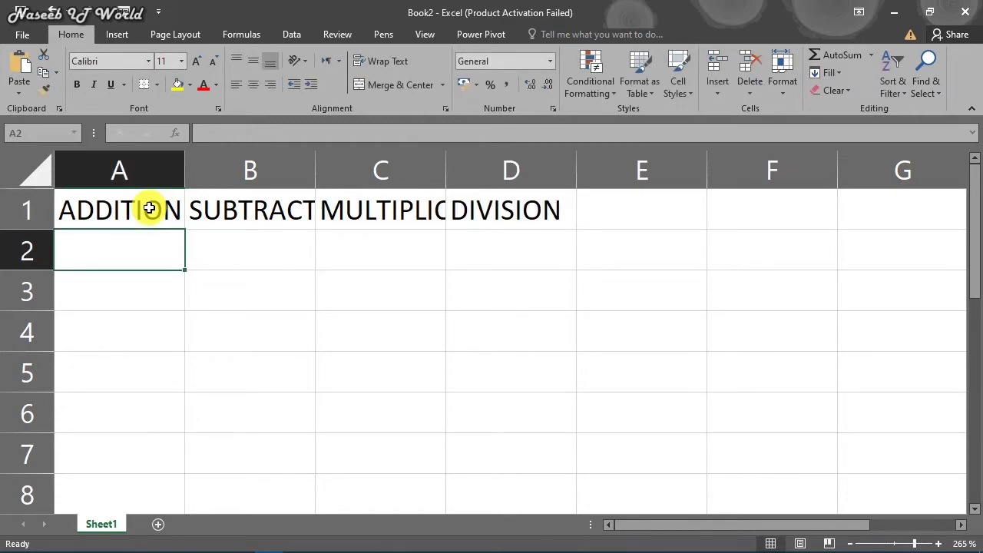
Step: Enter 5 and 6 in cells A2 and A3 under the ADDITION heading
{"action": "type", "text": "5"}
{"action": "key", "text": "Return"}
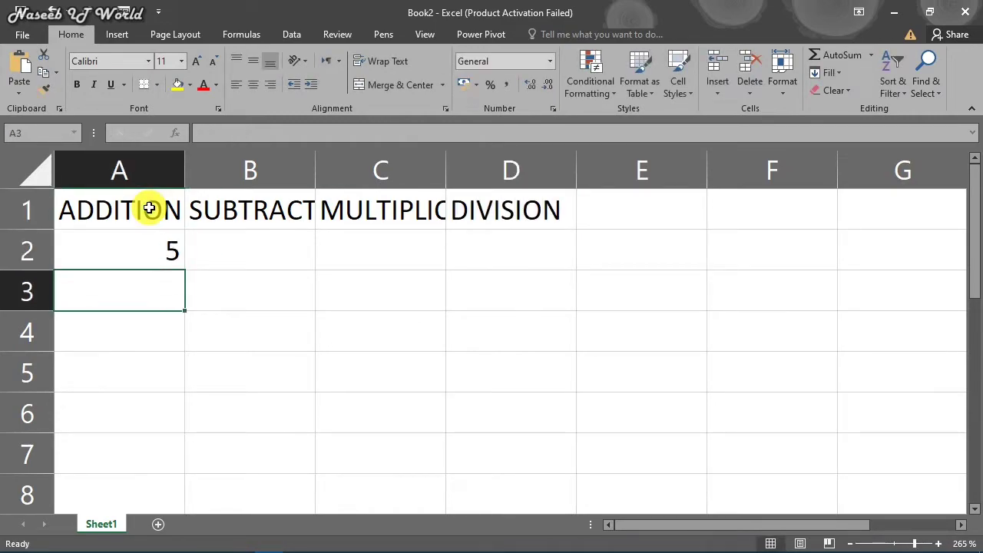
{"action": "type", "text": "6"}
{"action": "key", "text": "Return"}
Step: Enter 10 and 5 in cells B2 and B3 under the SUBTRACTION heading
{"action": "key", "text": "Up"}
{"action": "key", "text": "Right"}
{"action": "key", "text": "Up"}
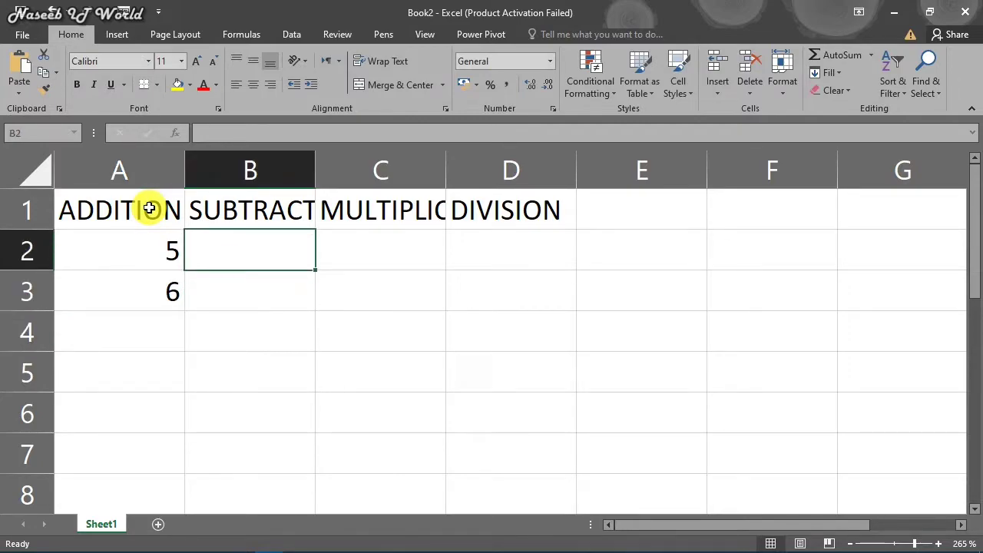
{"action": "type", "text": "10"}
{"action": "key", "text": "Return"}
{"action": "type", "text": "5"}
{"action": "key", "text": "Return"}
Step: Enter 3 and 6 in cells C2 and C3 under the MULTIPLICATION heading
{"action": "key", "text": "Right"}
{"action": "key", "text": "Up"}
{"action": "key", "text": "Up"}
{"action": "type", "text": "3"}
{"action": "key", "text": "Return"}
{"action": "type", "text": "6"}
{"action": "key", "text": "Return"}
Step: Enter 100 and 5 in cells D2 and D3 under the DIVISION heading
{"action": "key", "text": "Right"}
{"action": "key", "text": "Up"}
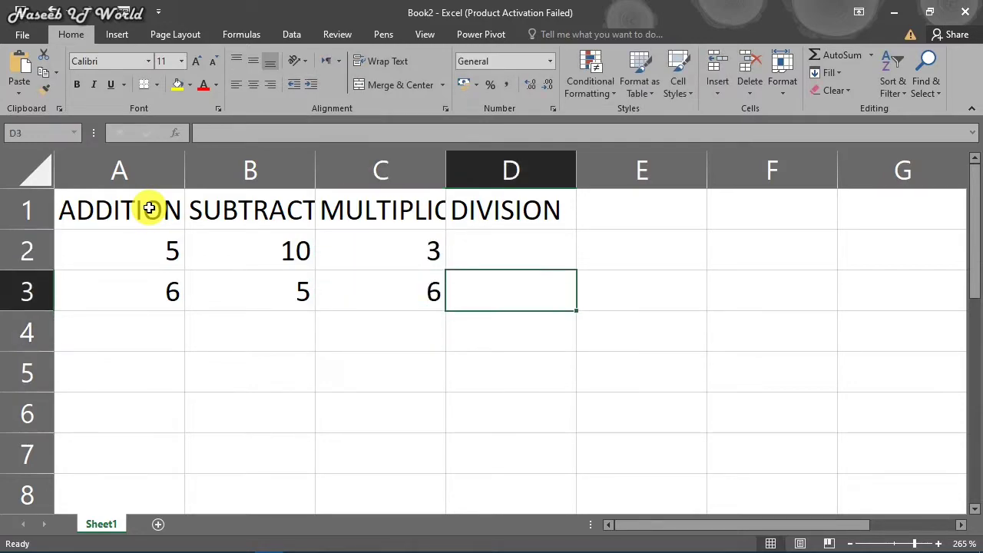
{"action": "key", "text": "Up"}
{"action": "type", "text": "100"}
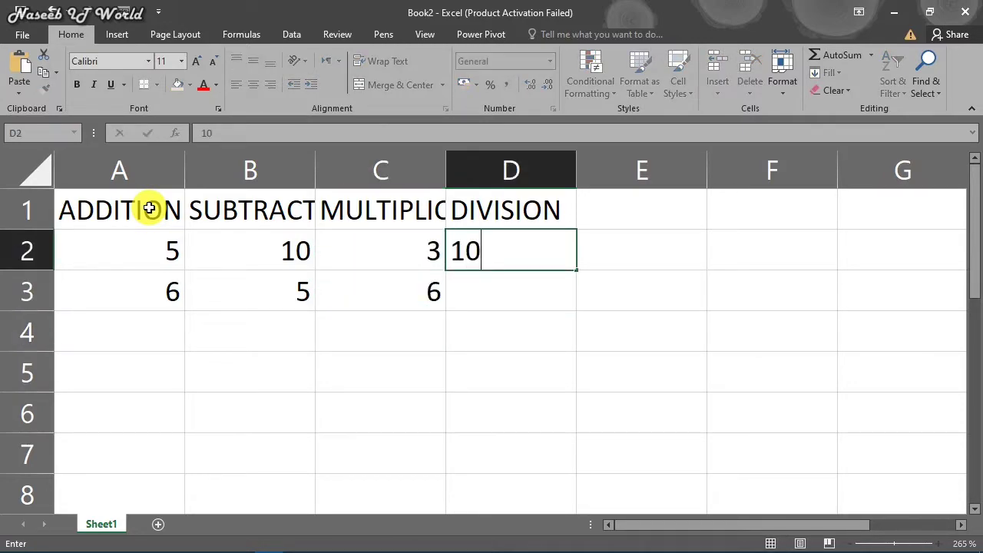
{"action": "key", "text": "Return"}
{"action": "type", "text": "5"}
{"action": "key", "text": "Return"}
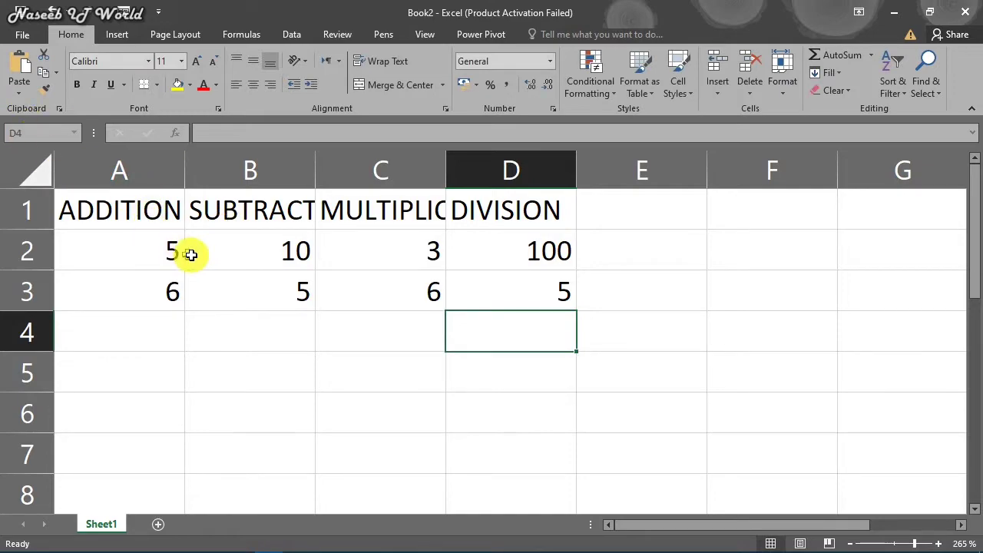
Step: Review the numbers entered in A2:D3, focusing on the heading and values of the ADDITION column
{"action": "left_click_drag", "start_coordinate": [153, 241], "coordinate": [498, 288]}
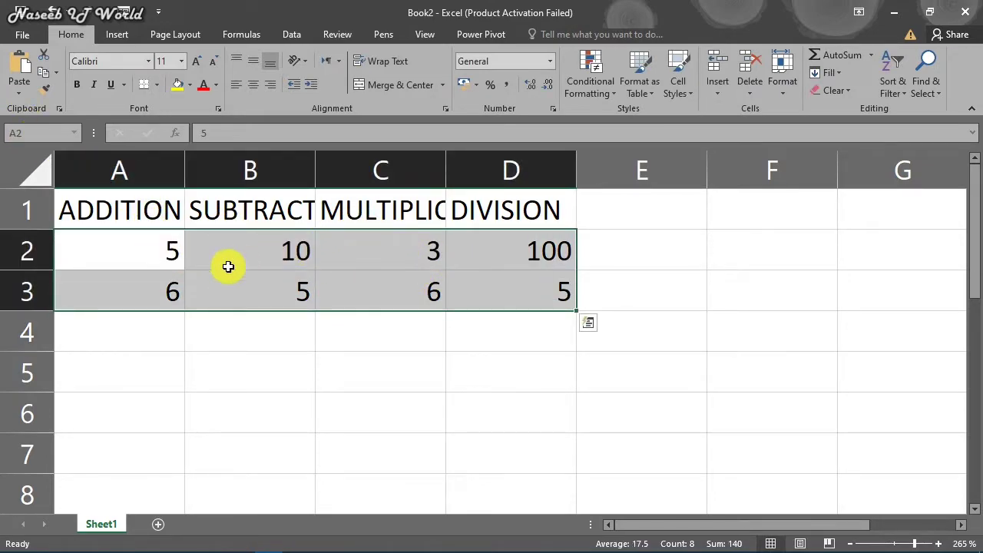
{"action": "left_click", "coordinate": [178, 252]}
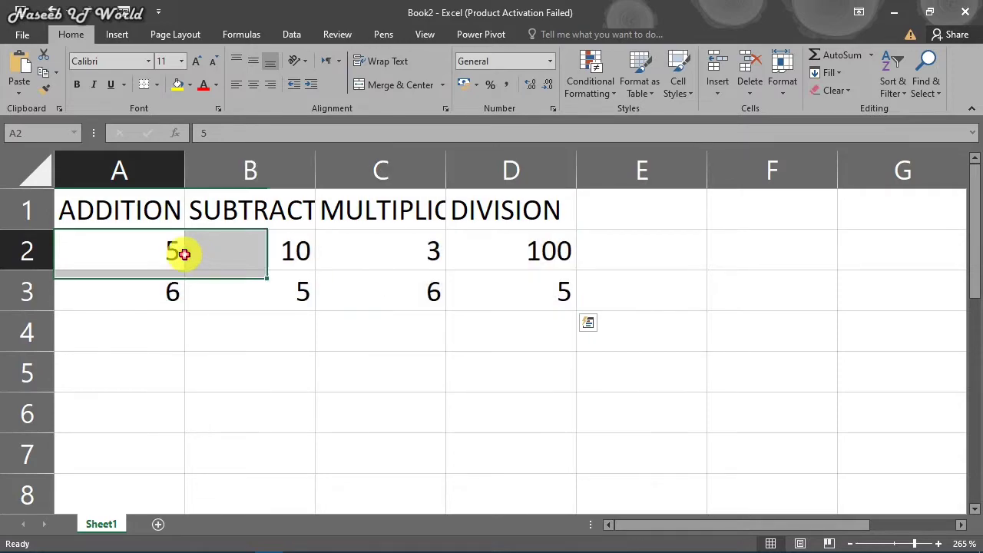
{"action": "left_click", "coordinate": [142, 210]}
{"action": "left_click_drag", "start_coordinate": [144, 260], "coordinate": [145, 273]}
{"action": "left_click", "coordinate": [139, 215]}
{"action": "left_click_drag", "start_coordinate": [138, 235], "coordinate": [141, 282]}
Step: Widen columns B and C so the SUBTRACTION and MULTIPLICATION headings fit within their cells
{"action": "left_click", "coordinate": [230, 212]}
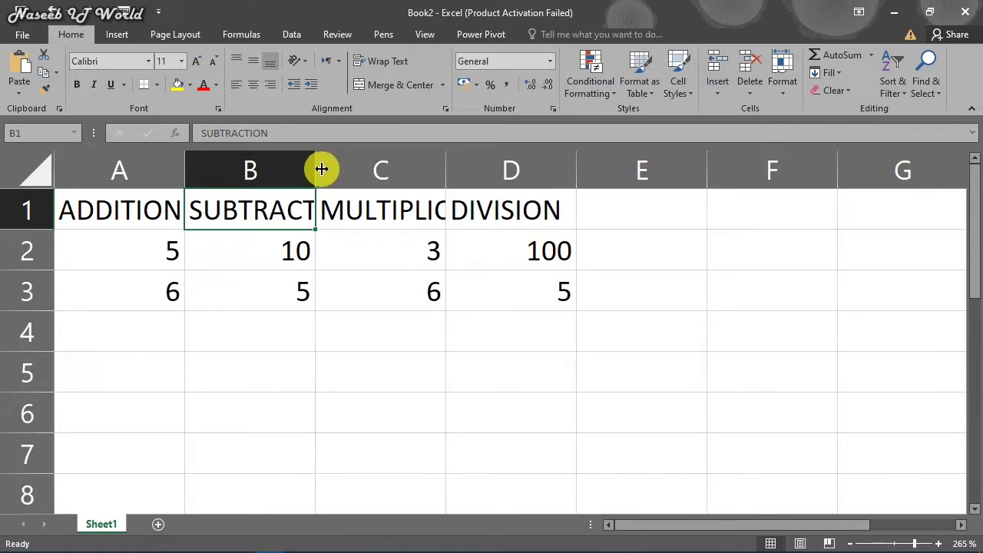
{"action": "left_click_drag", "start_coordinate": [315, 168], "coordinate": [369, 166]}
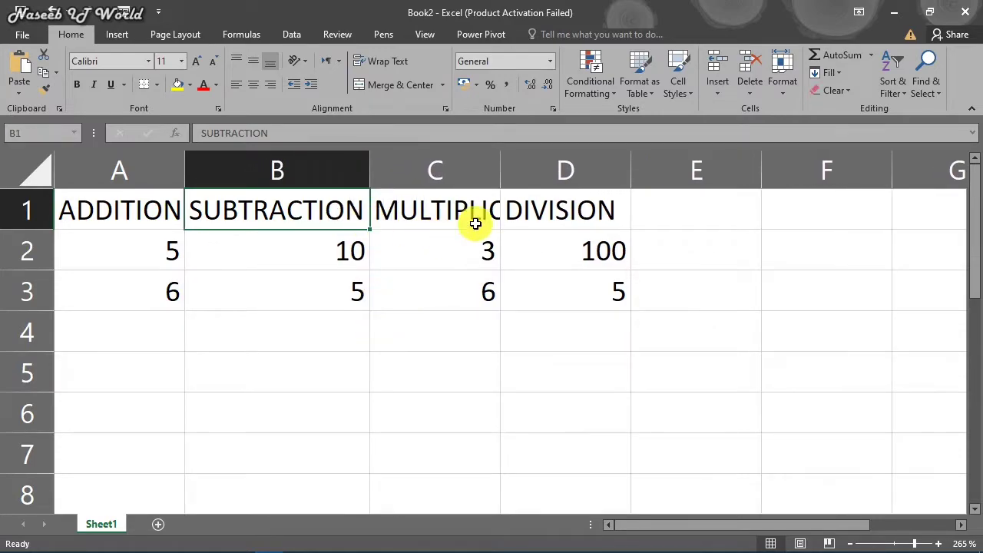
{"action": "left_click", "coordinate": [446, 219]}
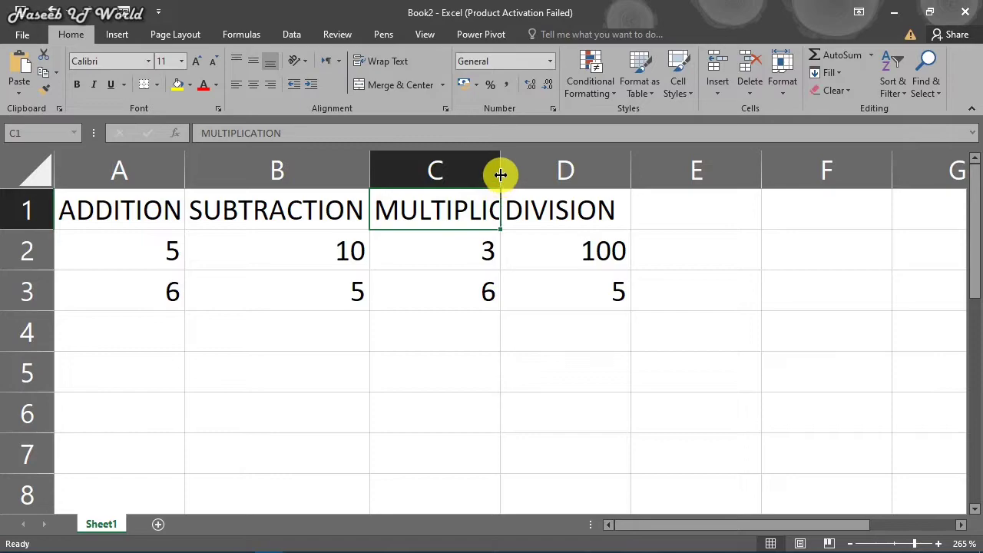
{"action": "left_click_drag", "start_coordinate": [500, 170], "coordinate": [595, 171]}
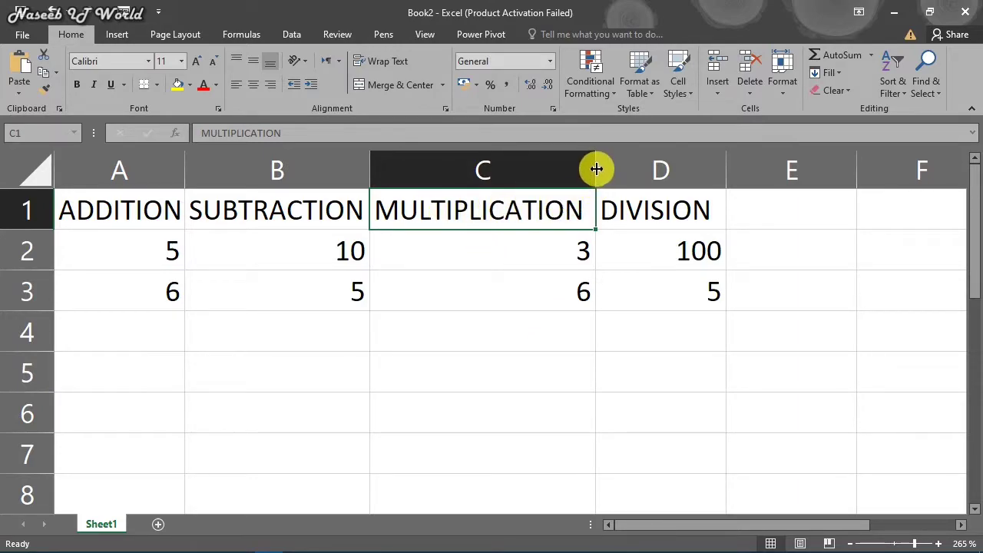
Step: Narrow column C and autofit its width to the MULTIPLICATION heading
{"action": "left_click_drag", "start_coordinate": [596, 169], "coordinate": [496, 173]}
{"action": "left_click", "coordinate": [450, 292]}
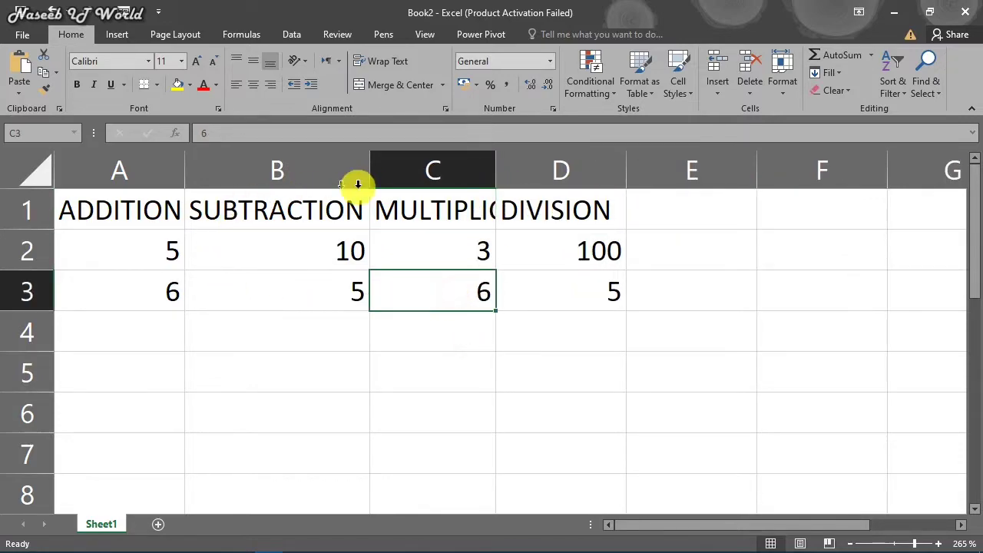
{"action": "left_click", "coordinate": [417, 220]}
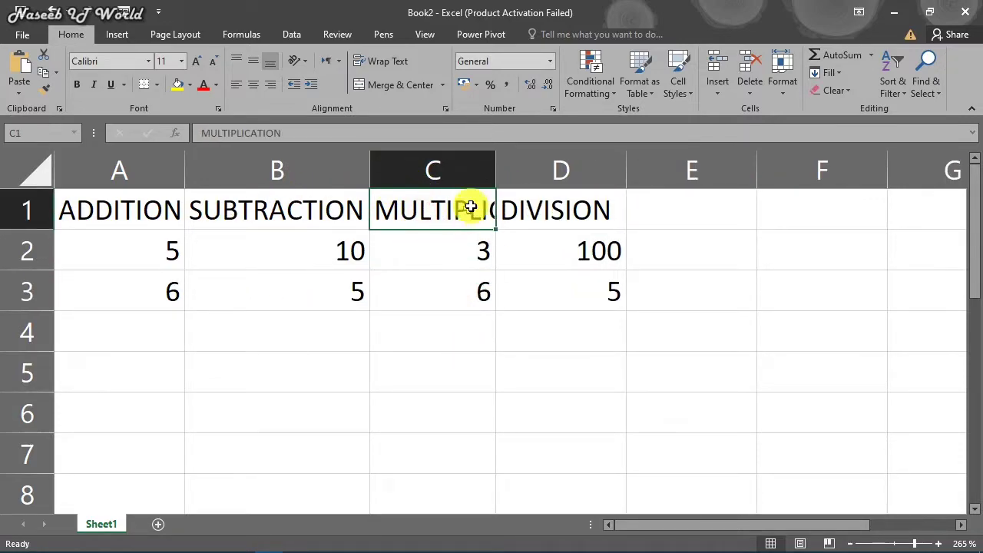
{"action": "left_click_drag", "start_coordinate": [493, 168], "coordinate": [507, 193]}
{"action": "left_click", "coordinate": [477, 176]}
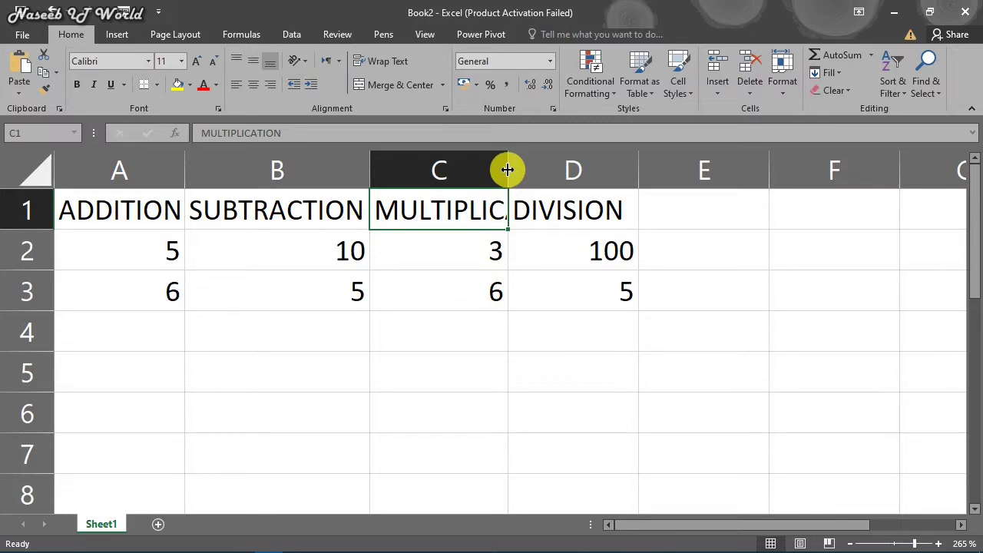
{"action": "double_click", "coordinate": [507, 169]}
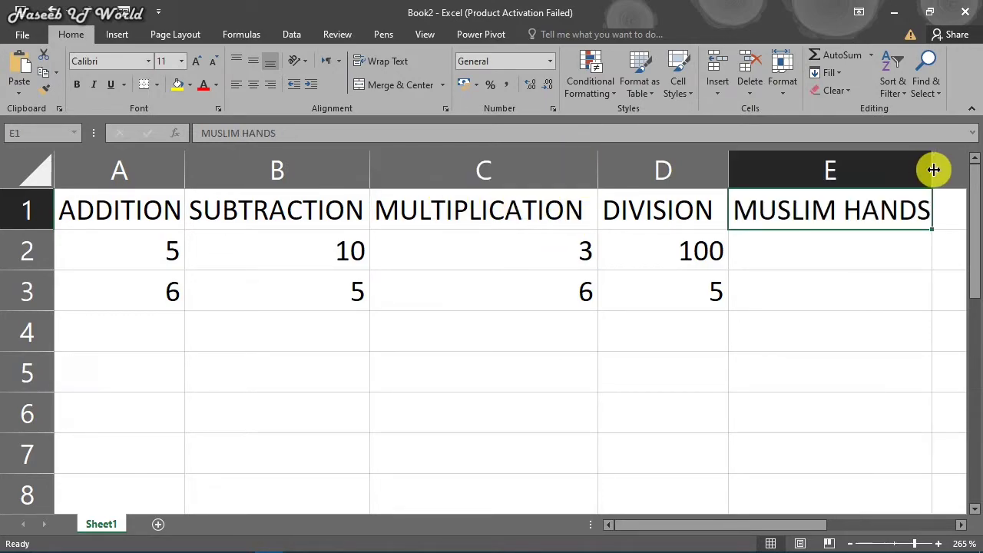
Step: Narrow column E and autofit its width to the MUSLIM HANDS heading in E1
{"action": "left_click_drag", "start_coordinate": [933, 167], "coordinate": [848, 184]}
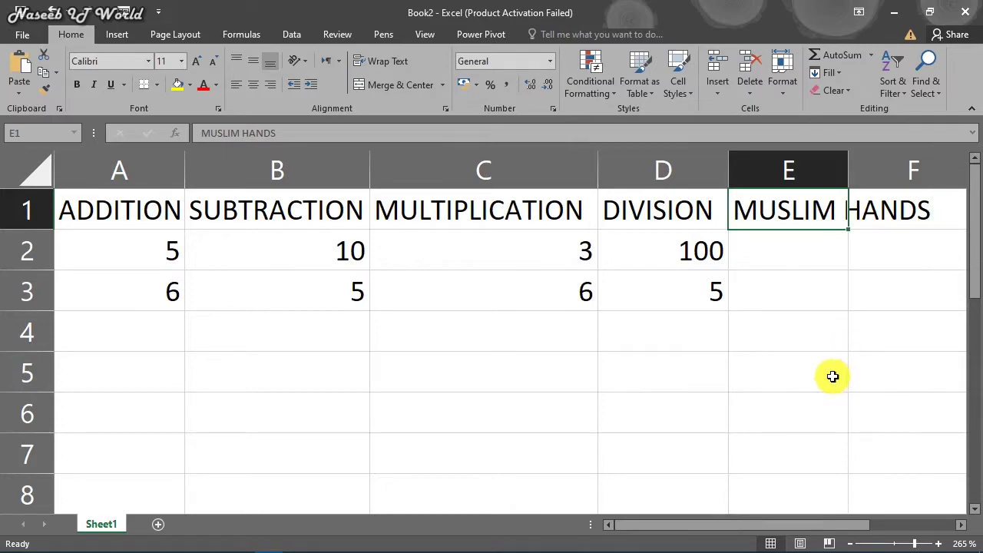
{"action": "left_click", "coordinate": [811, 248]}
{"action": "left_click", "coordinate": [812, 215]}
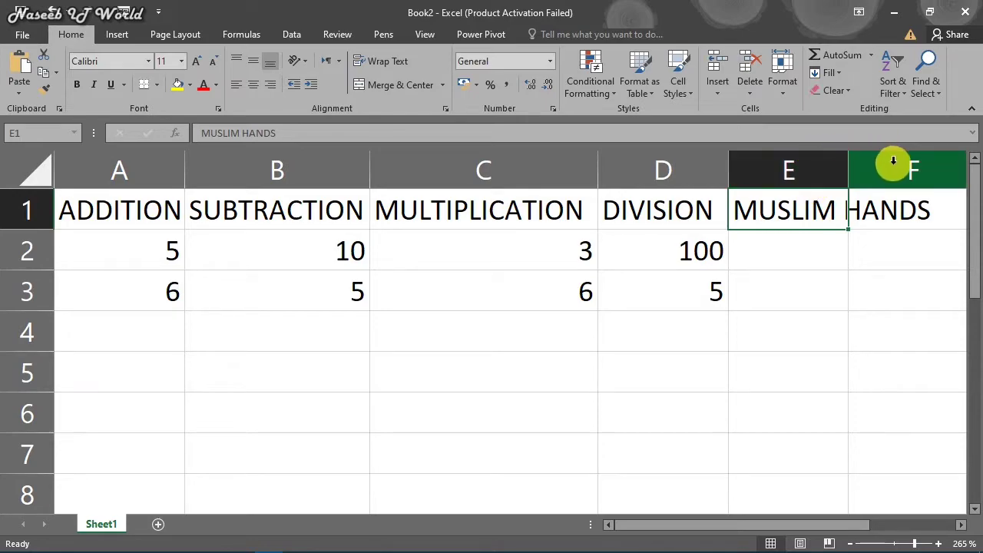
{"action": "double_click", "coordinate": [852, 162]}
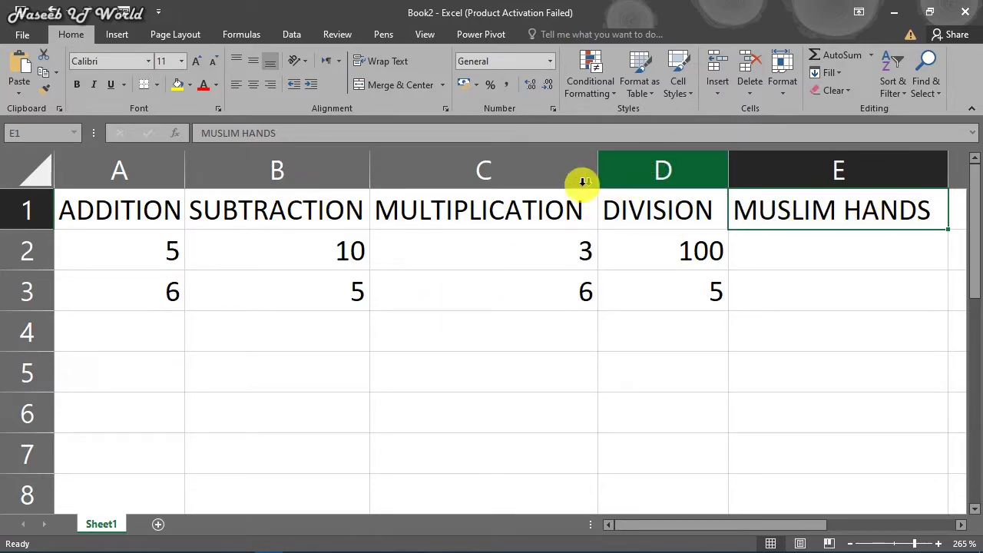
{"action": "double_click", "coordinate": [121, 337]}
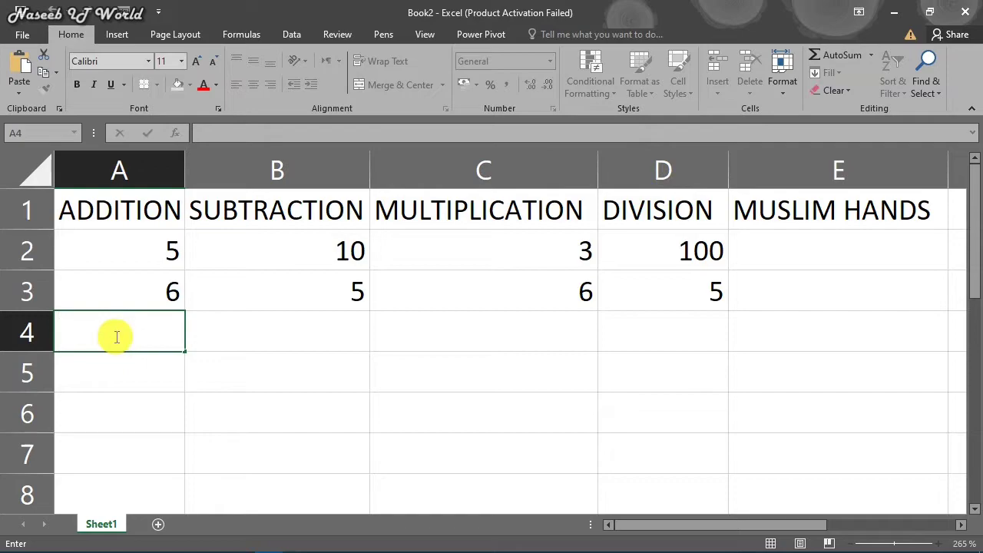
{"action": "left_click", "coordinate": [121, 382]}
{"action": "left_click", "coordinate": [143, 248]}
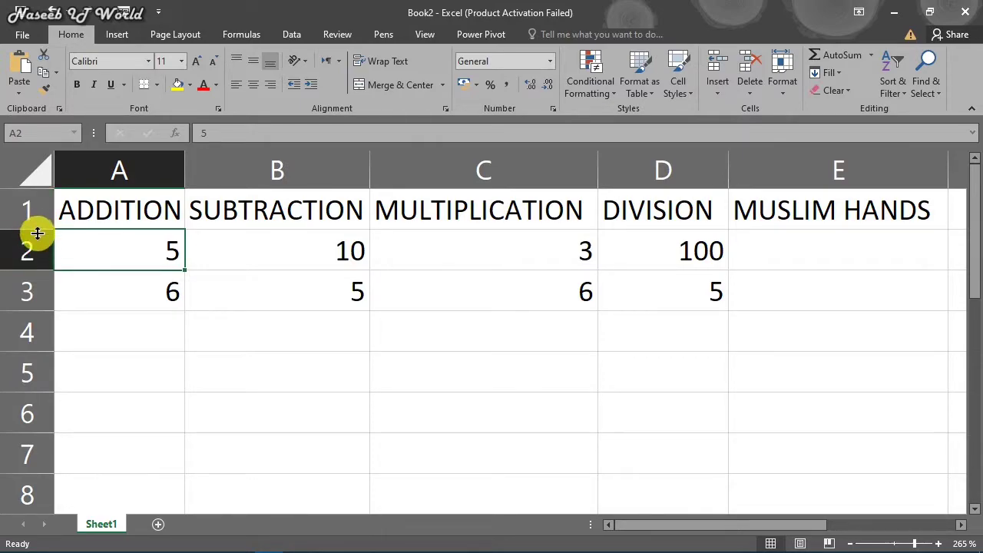
Step: Try smaller and larger heights for row 1, leave it just tall enough for the headings, and slightly widen column A
{"action": "left_click_drag", "start_coordinate": [36, 231], "coordinate": [37, 205]}
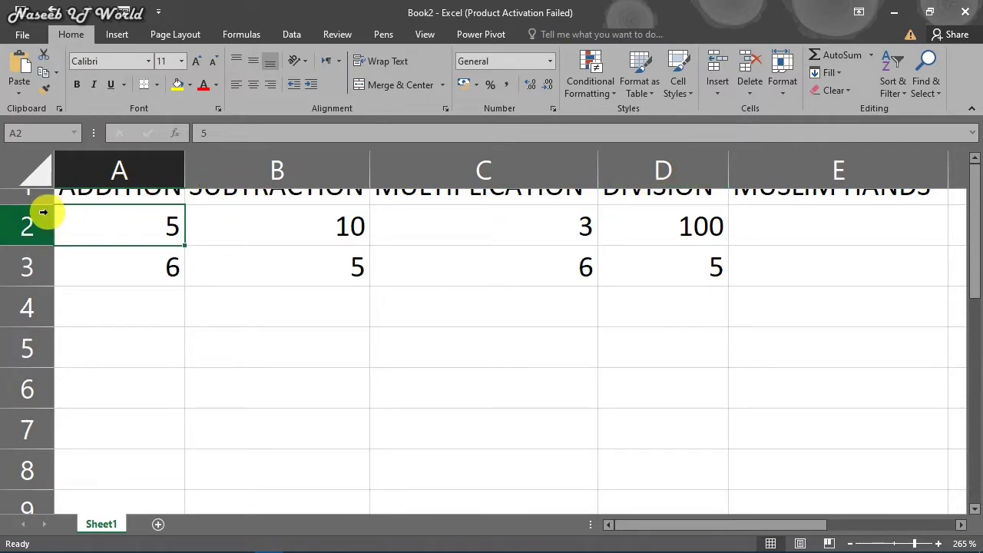
{"action": "left_click_drag", "start_coordinate": [32, 204], "coordinate": [26, 238]}
{"action": "left_click_drag", "start_coordinate": [103, 218], "coordinate": [619, 213]}
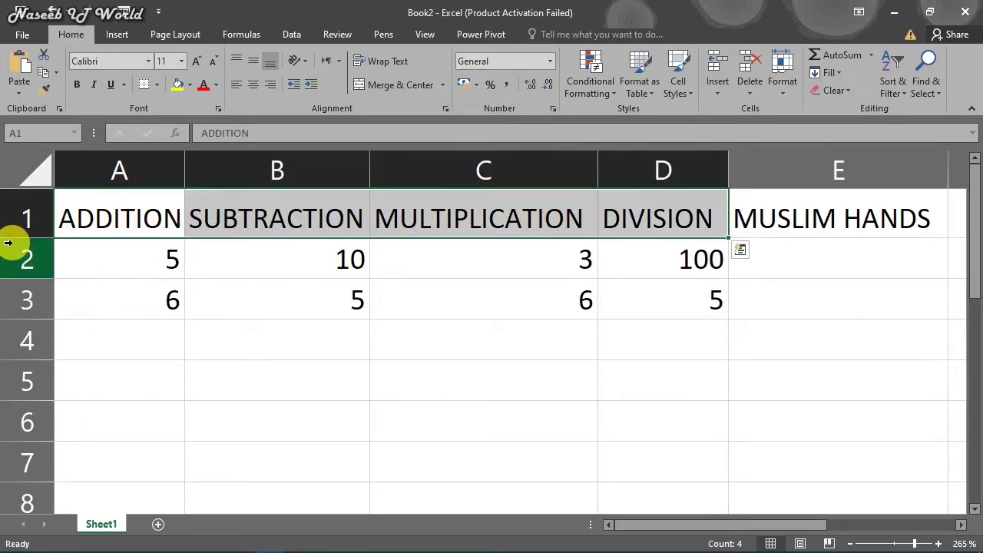
{"action": "left_click_drag", "start_coordinate": [26, 240], "coordinate": [22, 308]}
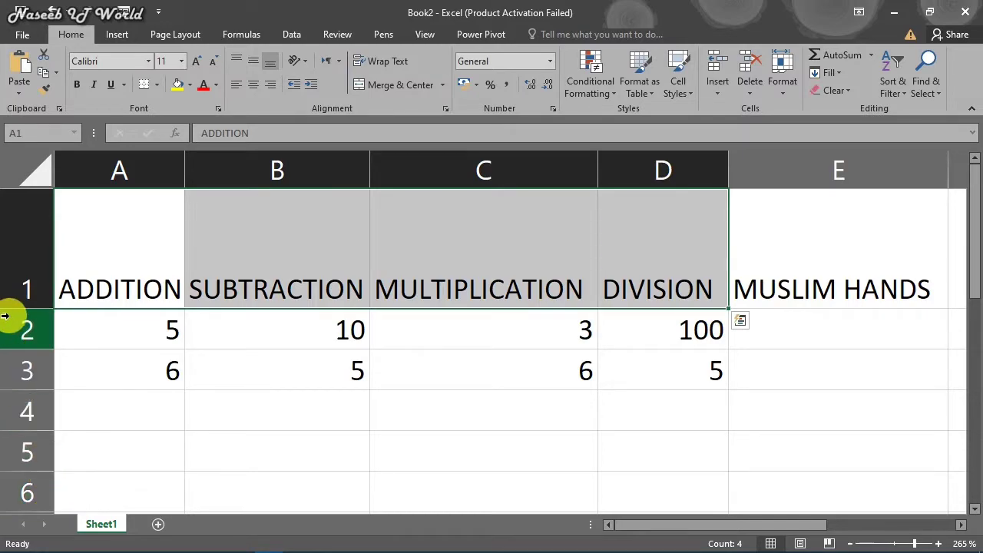
{"action": "left_click_drag", "start_coordinate": [22, 308], "coordinate": [27, 231]}
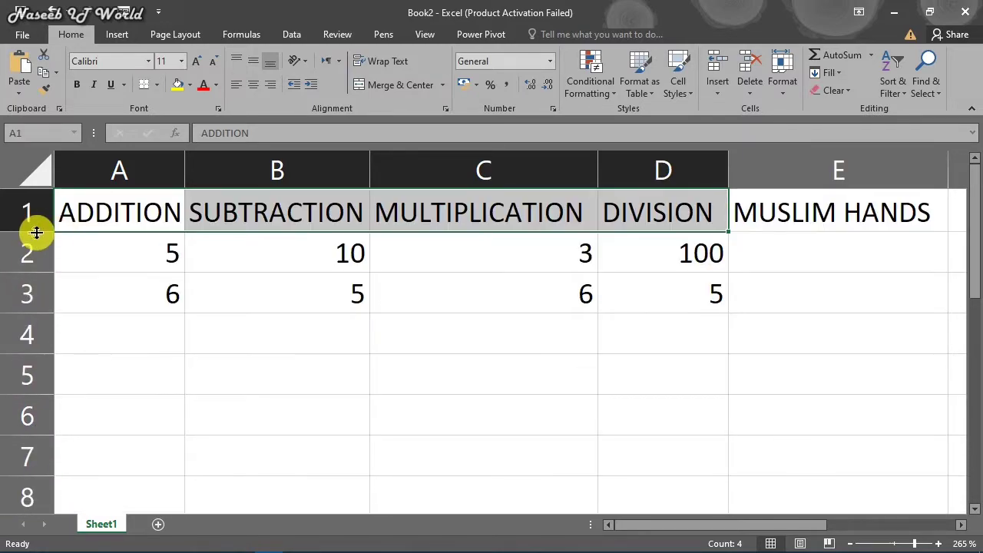
{"action": "left_click_drag", "start_coordinate": [185, 171], "coordinate": [190, 198]}
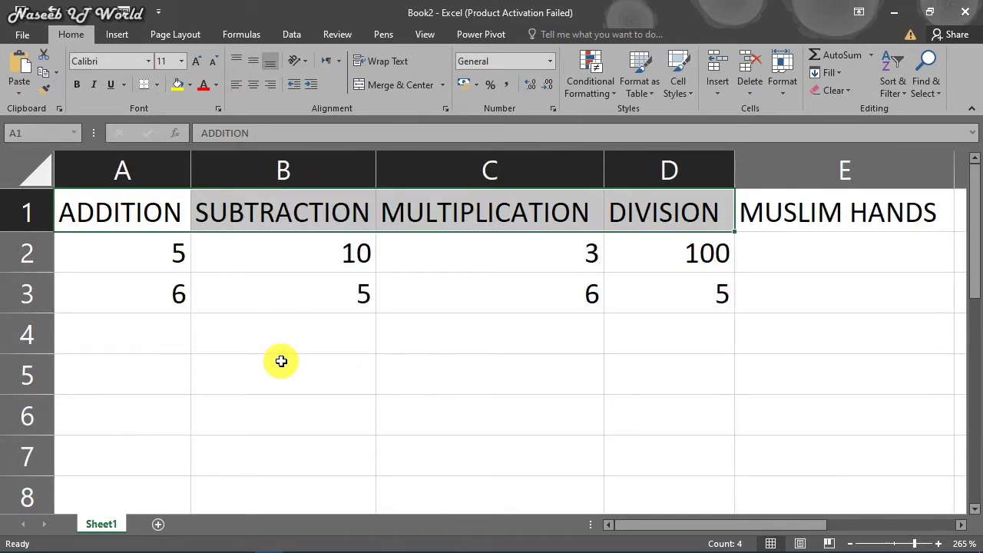
Step: Look over the headings and sample numbers by selecting A1:E3, B1:B3 and C1:E3
{"action": "left_click", "coordinate": [281, 362]}
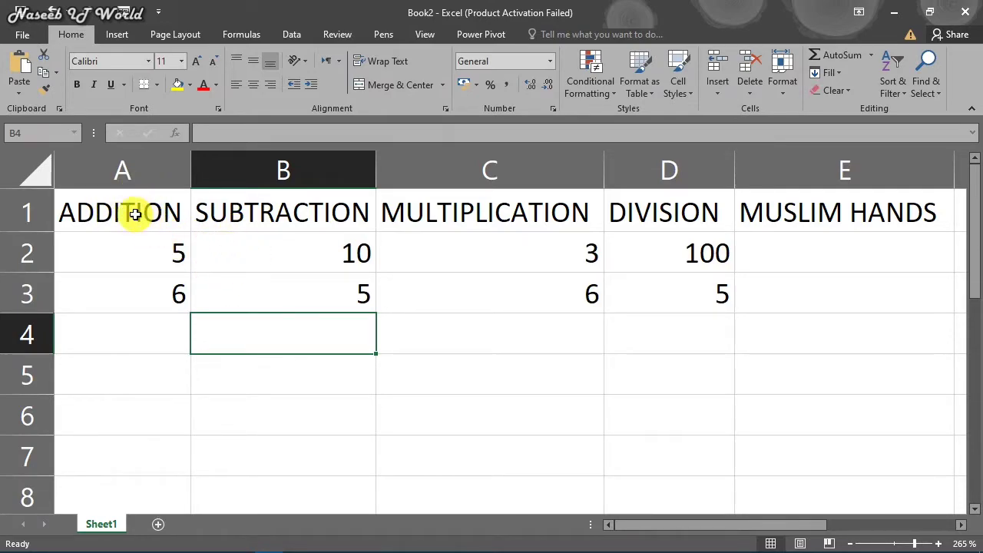
{"action": "left_click_drag", "start_coordinate": [130, 210], "coordinate": [813, 292]}
{"action": "left_click", "coordinate": [588, 386]}
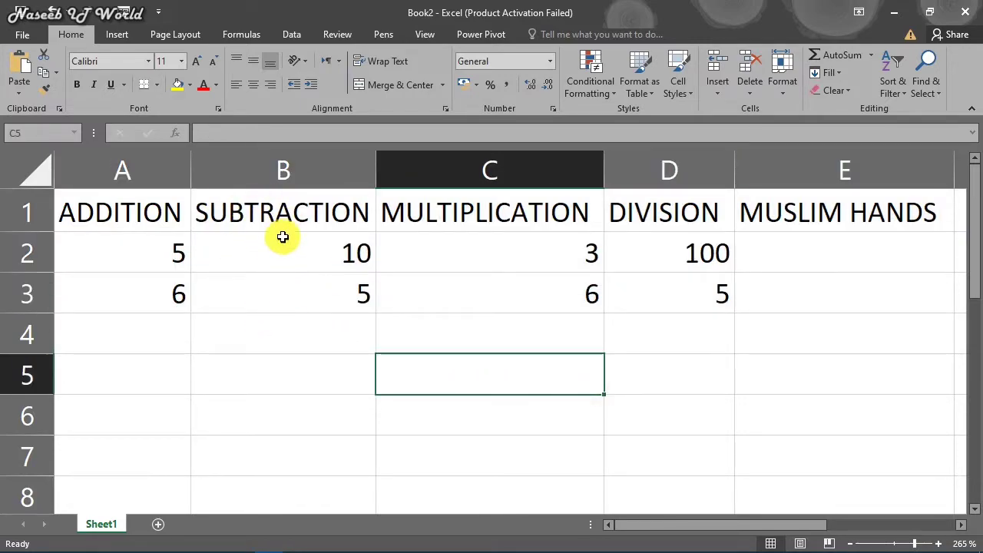
{"action": "left_click_drag", "start_coordinate": [283, 211], "coordinate": [289, 287]}
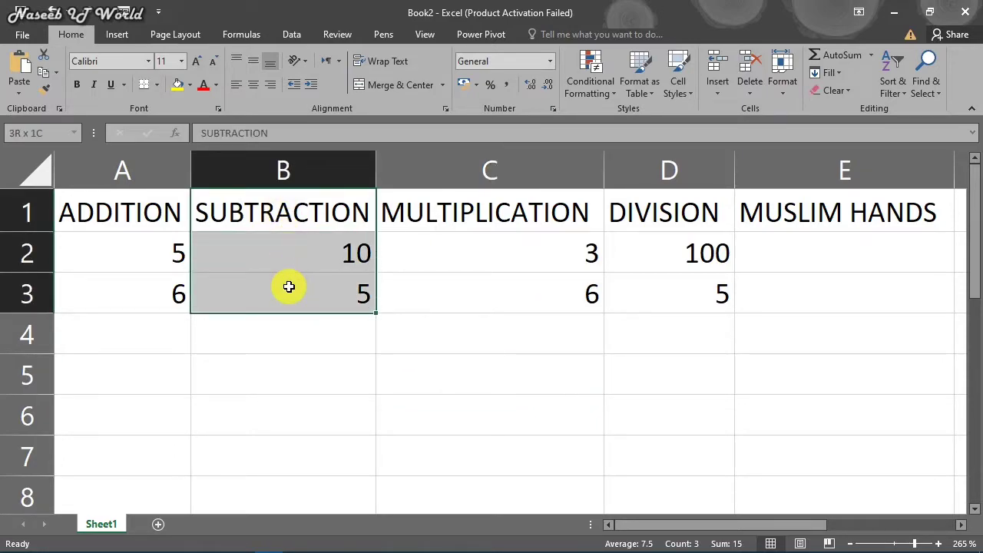
{"action": "left_click_drag", "start_coordinate": [400, 216], "coordinate": [891, 289]}
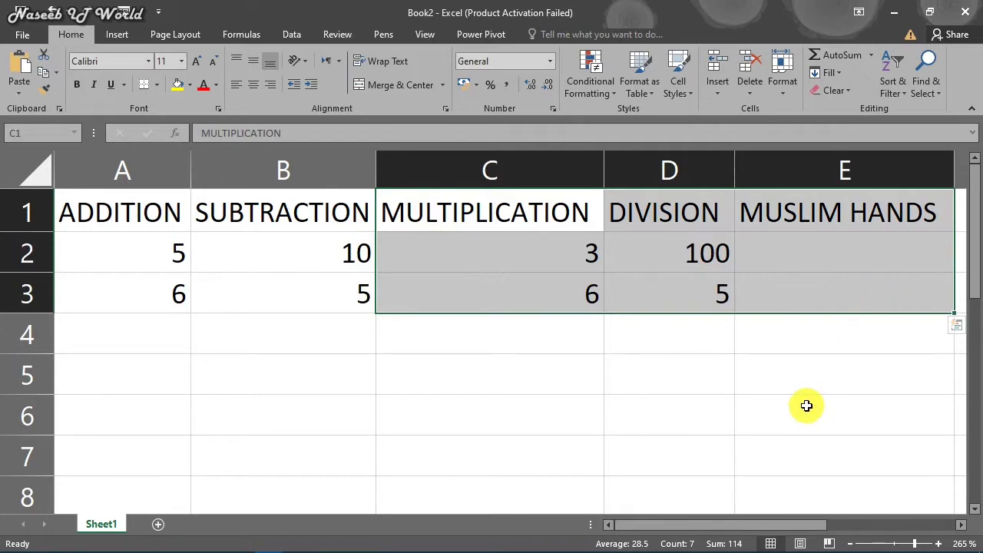
{"action": "left_click", "coordinate": [230, 304]}
{"action": "left_click", "coordinate": [111, 219]}
{"action": "left_click", "coordinate": [136, 279]}
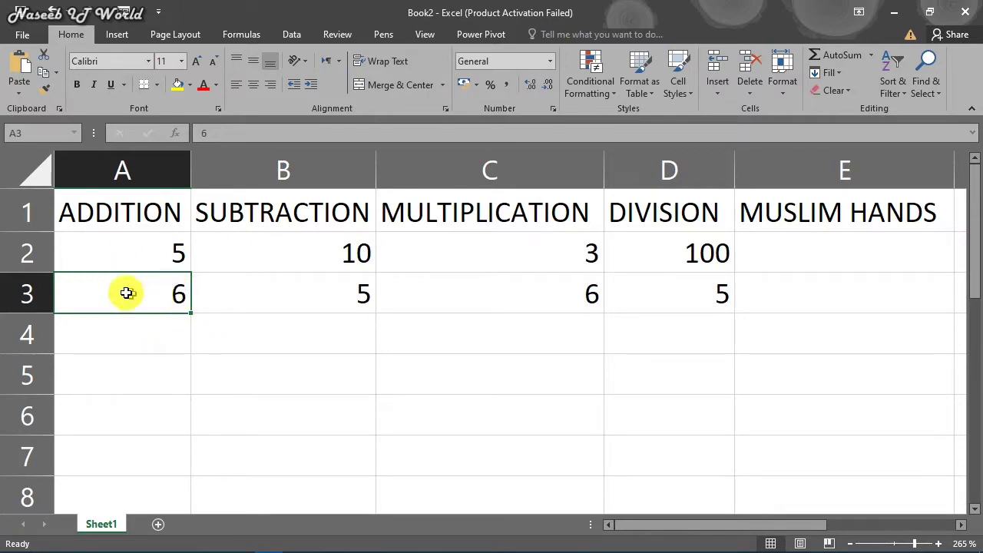
Step: Copy the 6 in A3 down the ADDITION column through A6 with the fill handle
{"action": "scroll", "coordinate": [195, 314], "scroll_direction": "up", "scroll_amount": 9}
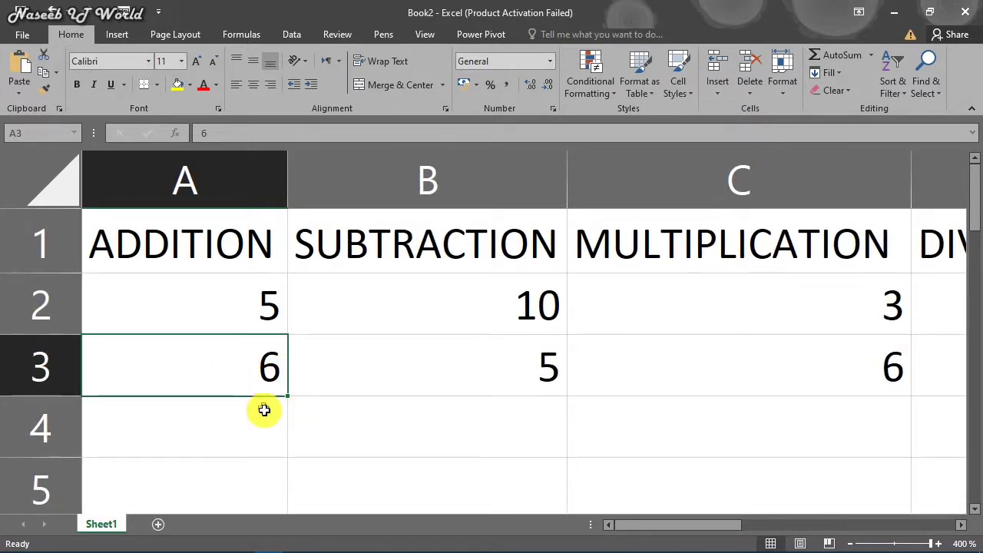
{"action": "left_click", "coordinate": [290, 423]}
{"action": "left_click", "coordinate": [282, 382]}
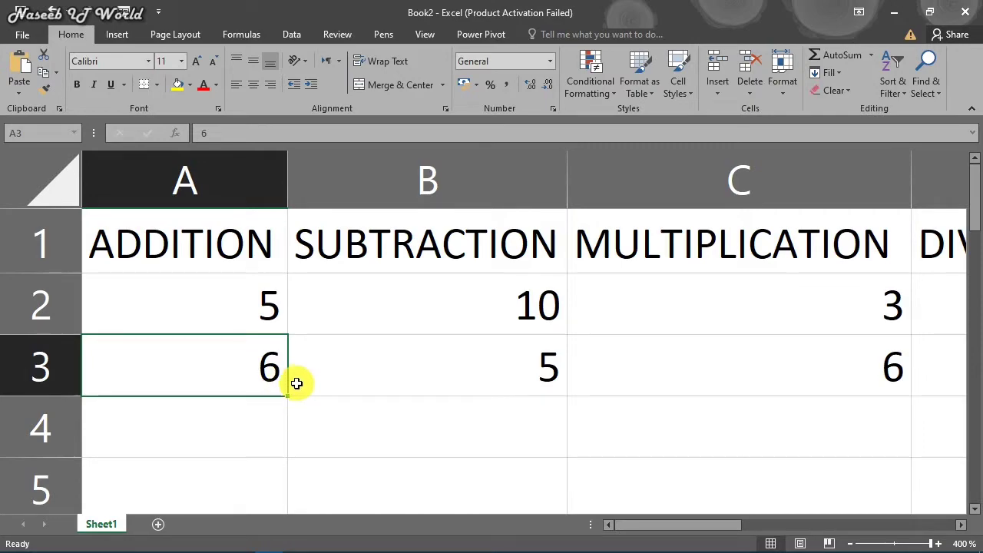
{"action": "scroll", "coordinate": [288, 403], "scroll_direction": "down", "scroll_amount": 2}
{"action": "scroll", "coordinate": [286, 400], "scroll_direction": "up", "scroll_amount": 2}
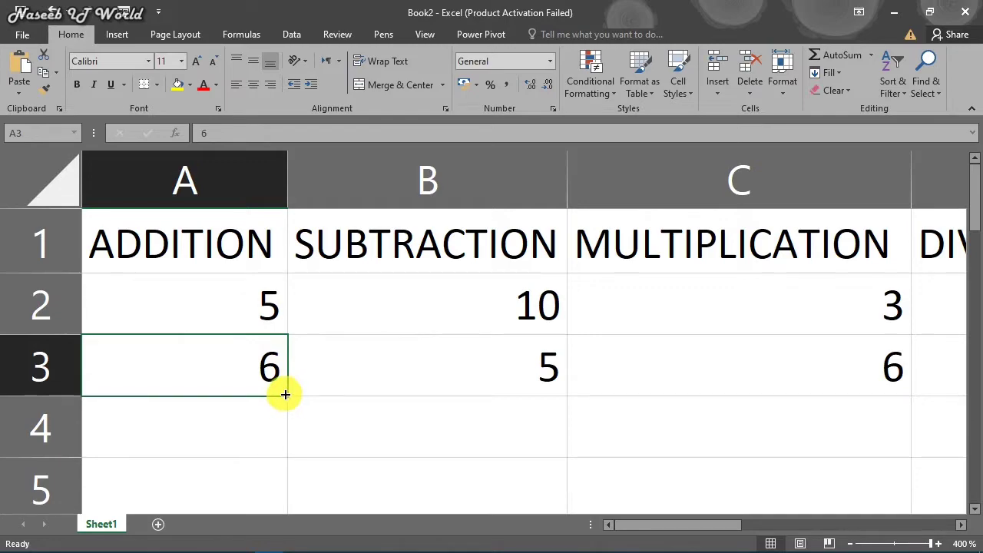
{"action": "scroll", "coordinate": [281, 388], "scroll_direction": "down", "scroll_amount": 3}
{"action": "scroll", "coordinate": [285, 387], "scroll_direction": "up", "scroll_amount": 3}
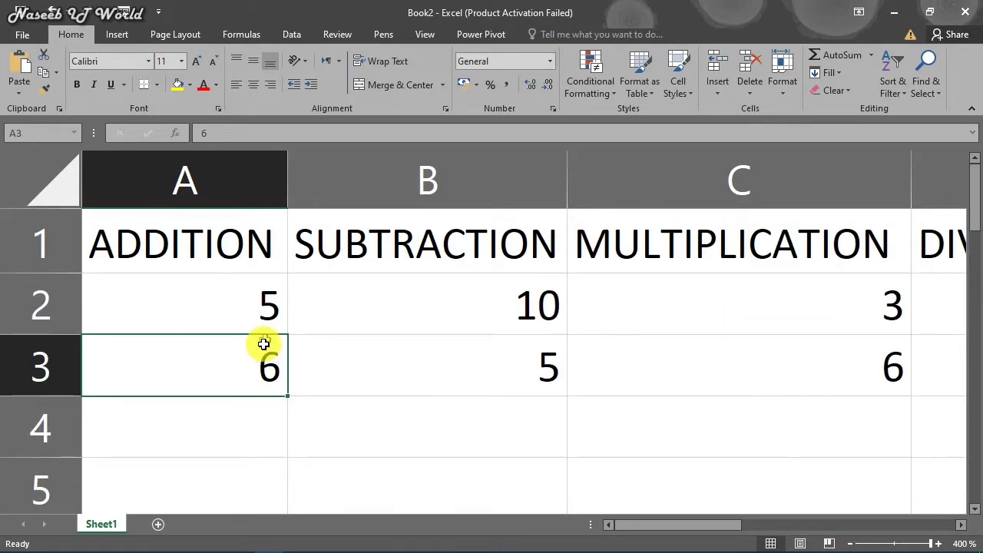
{"action": "scroll", "coordinate": [263, 367], "scroll_direction": "down", "scroll_amount": 3}
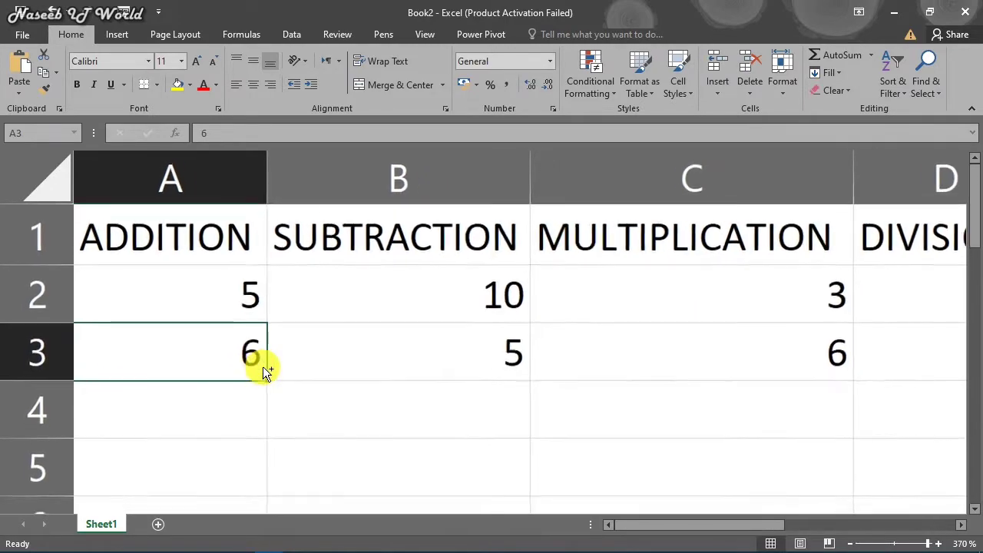
{"action": "left_click_drag", "start_coordinate": [254, 369], "coordinate": [257, 505]}
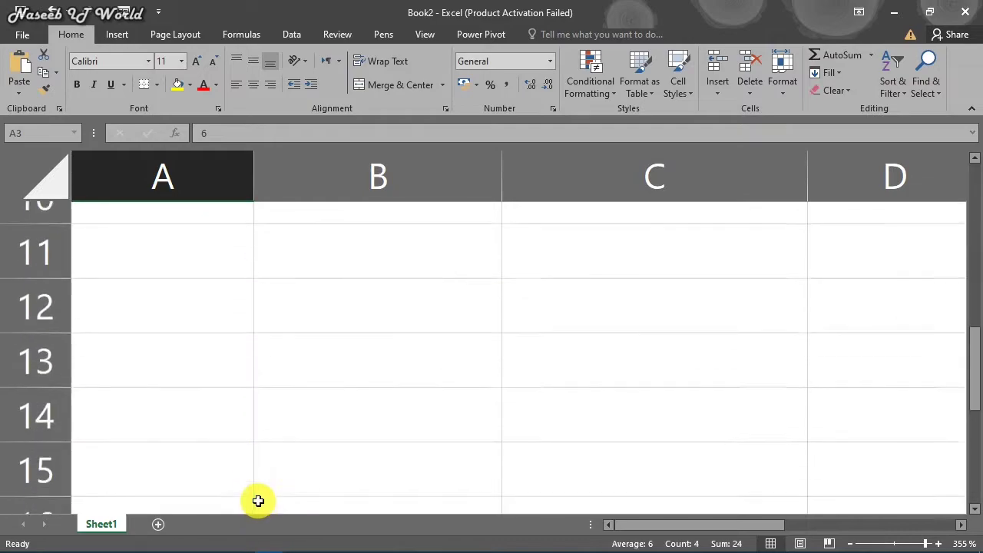
{"action": "scroll", "coordinate": [239, 417], "scroll_direction": "down", "scroll_amount": 7}
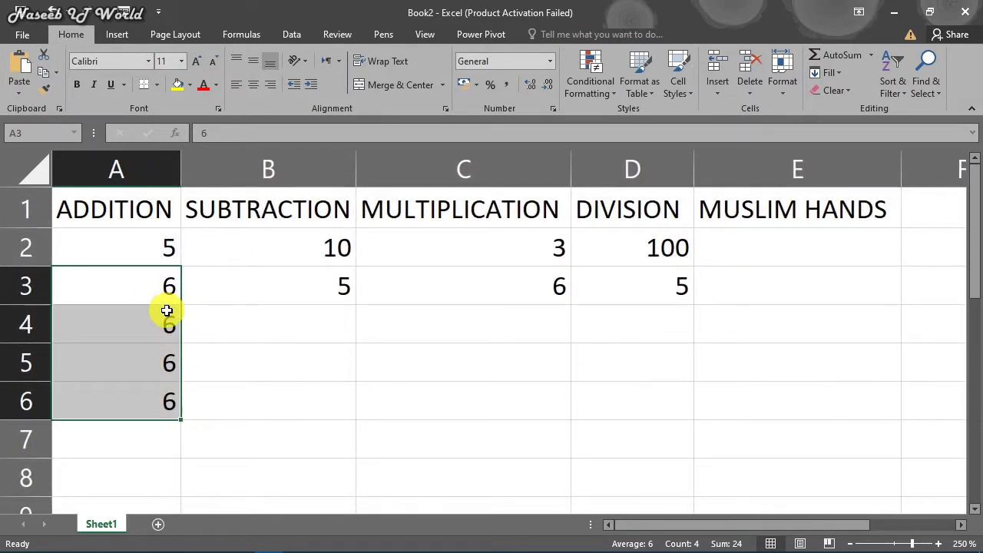
Step: Copy the 5 in B3 down the SUBTRACTION column through B6 with the fill handle
{"action": "left_click", "coordinate": [336, 278]}
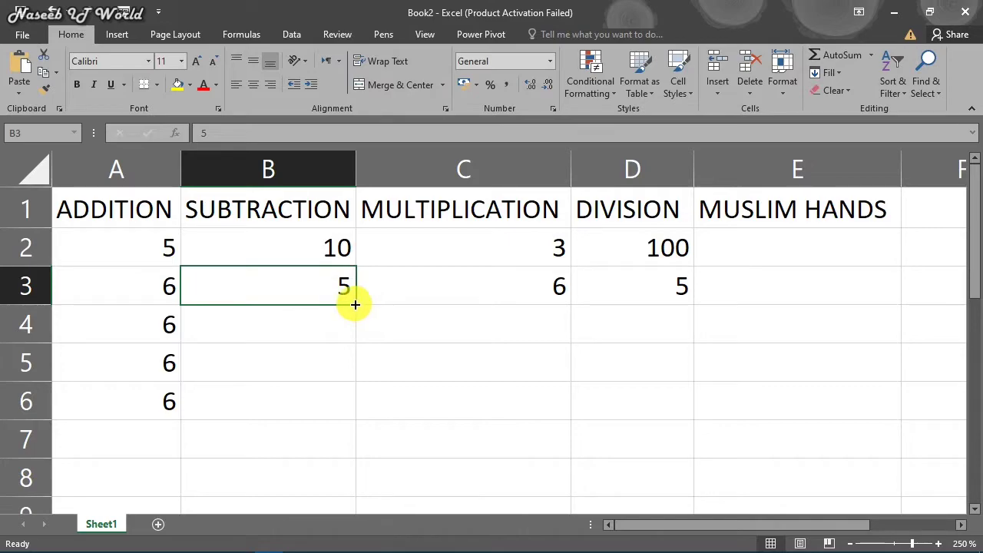
{"action": "left_click_drag", "start_coordinate": [355, 304], "coordinate": [347, 407]}
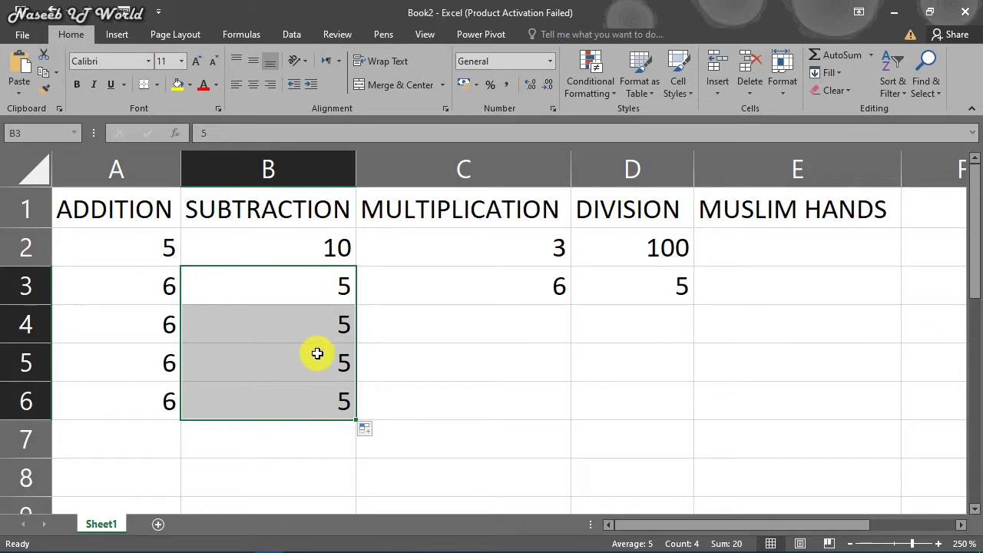
{"action": "left_click", "coordinate": [322, 304]}
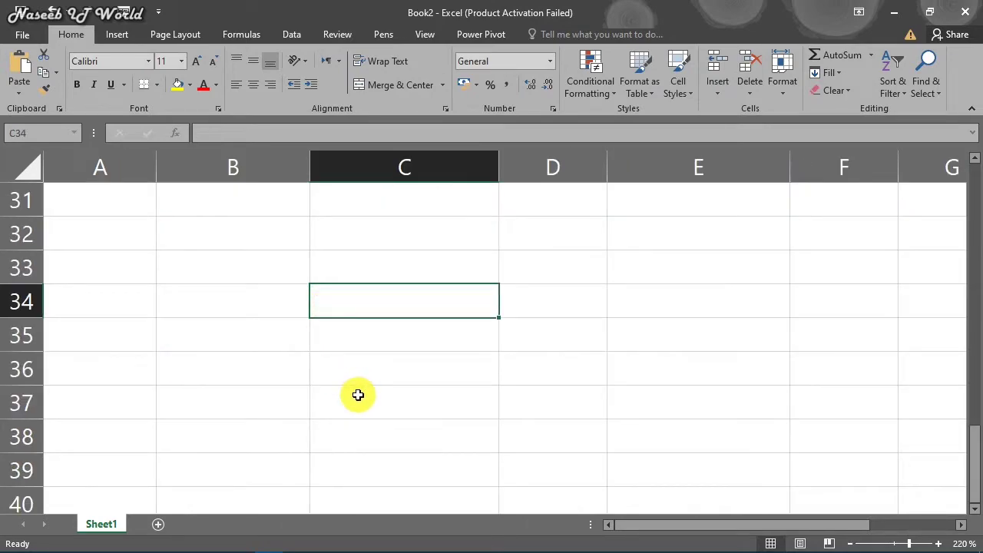
Step: Enter PAKISTAN in cell C34
{"action": "type", "text": "PAKISTAN"}
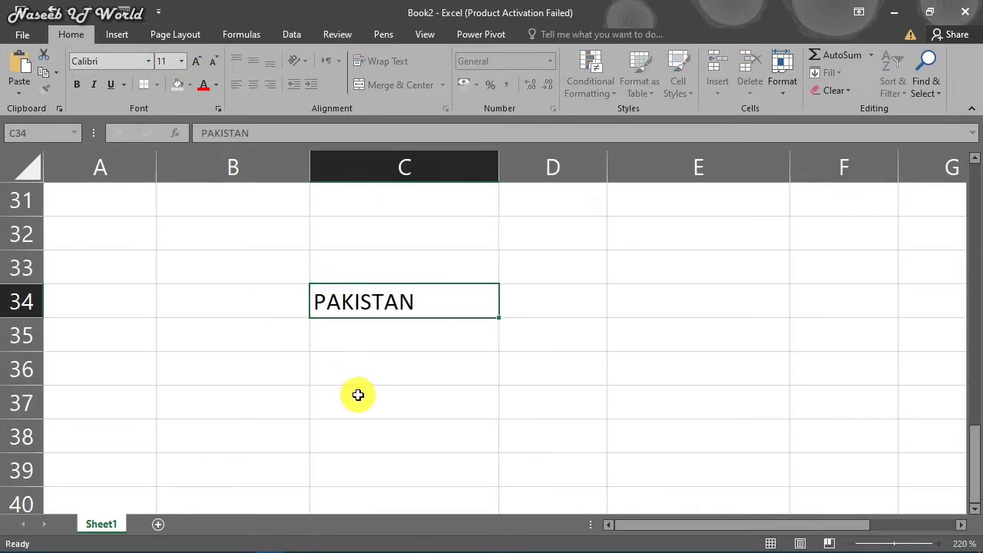
{"action": "key", "text": "Return"}
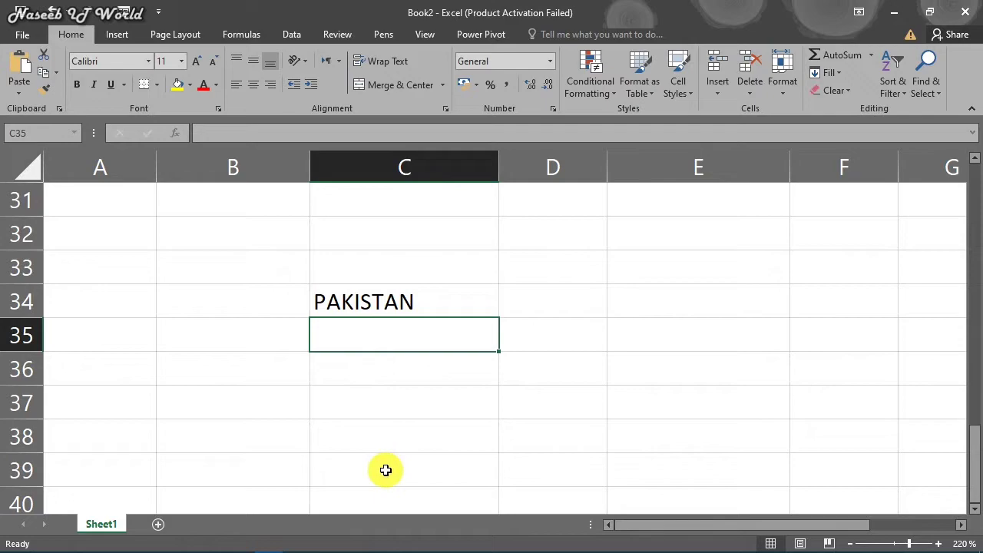
Step: Select row 34 from C34 across to F34, and reselect from C34 back to A34
{"action": "left_click", "coordinate": [392, 303]}
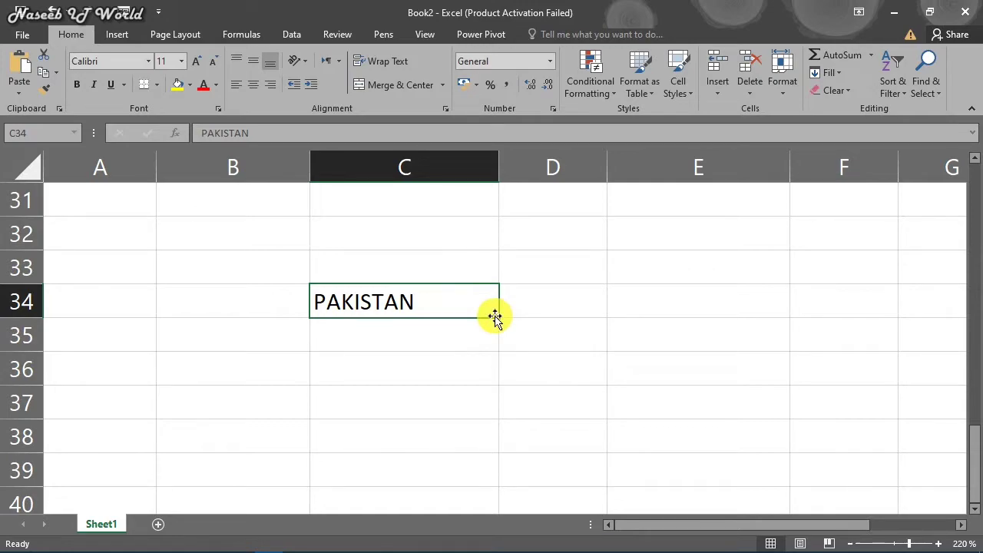
{"action": "left_click_drag", "start_coordinate": [448, 300], "coordinate": [827, 297]}
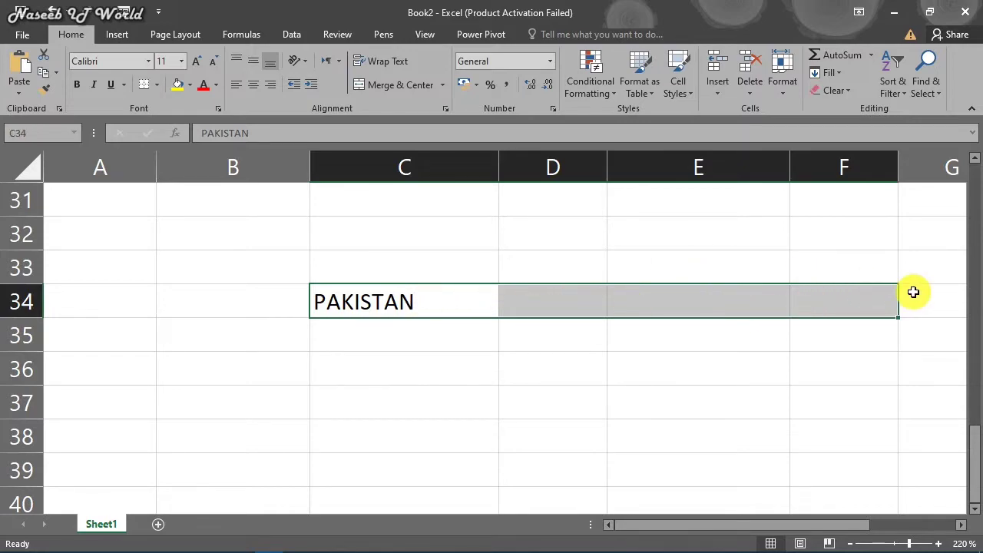
{"action": "left_click_drag", "start_coordinate": [437, 307], "coordinate": [107, 312]}
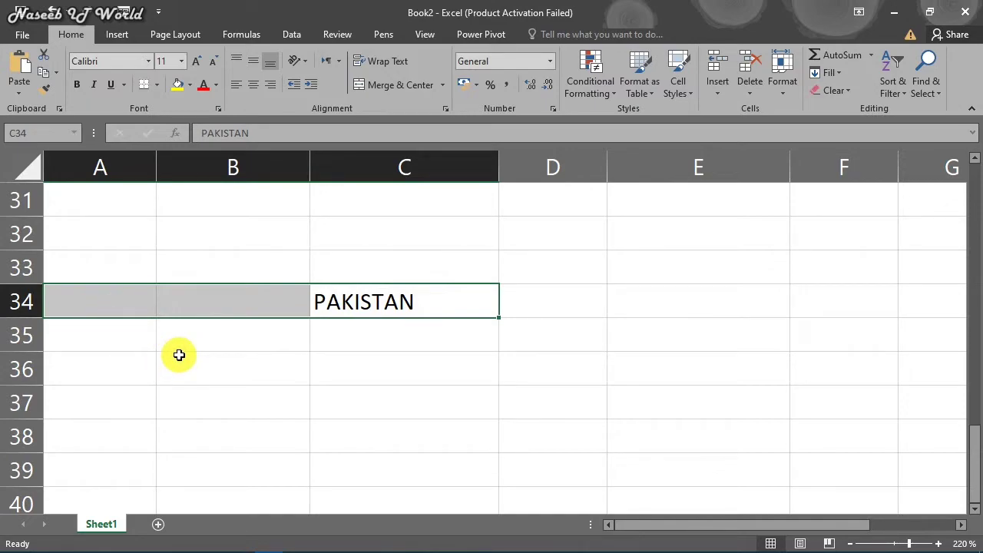
Step: Fill PAKISTAN from C34 down through C48 with the fill handle
{"action": "left_click", "coordinate": [351, 301]}
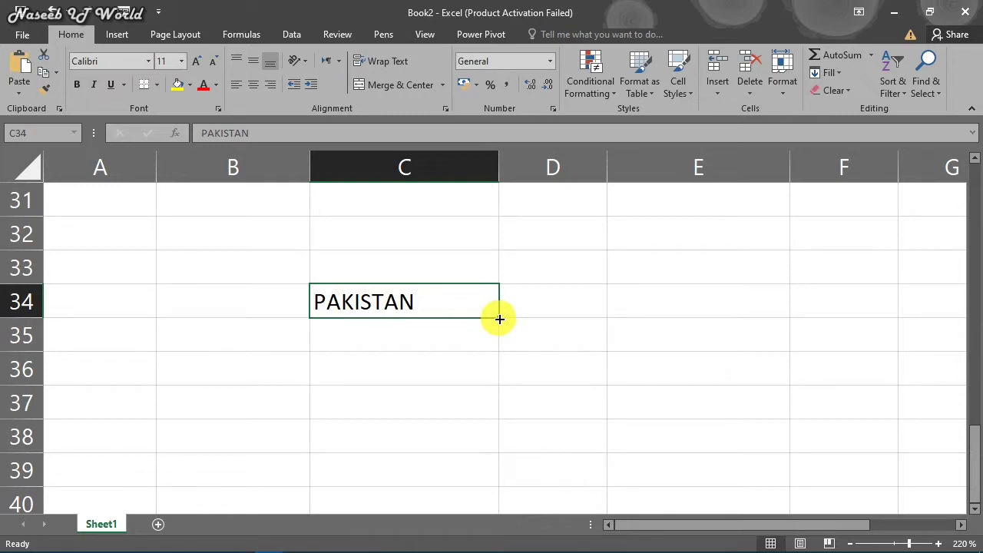
{"action": "left_click_drag", "start_coordinate": [497, 319], "coordinate": [483, 476]}
{"action": "scroll", "coordinate": [560, 504], "scroll_direction": "up", "scroll_amount": 6}
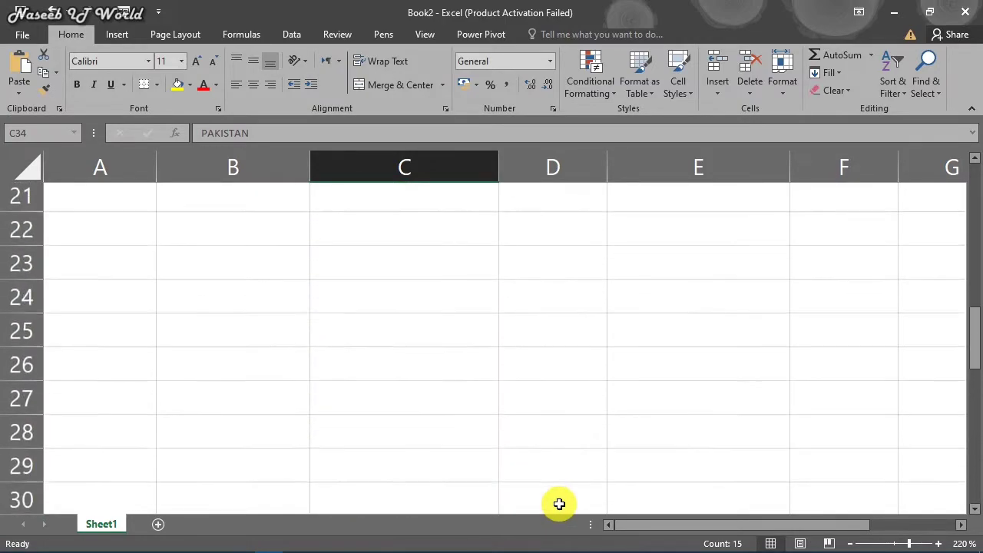
{"action": "scroll", "coordinate": [533, 487], "scroll_direction": "down", "scroll_amount": 10}
{"action": "scroll", "coordinate": [531, 472], "scroll_direction": "up", "scroll_amount": 3}
{"action": "scroll", "coordinate": [531, 471], "scroll_direction": "down", "scroll_amount": 5, "text": "ctrl"}
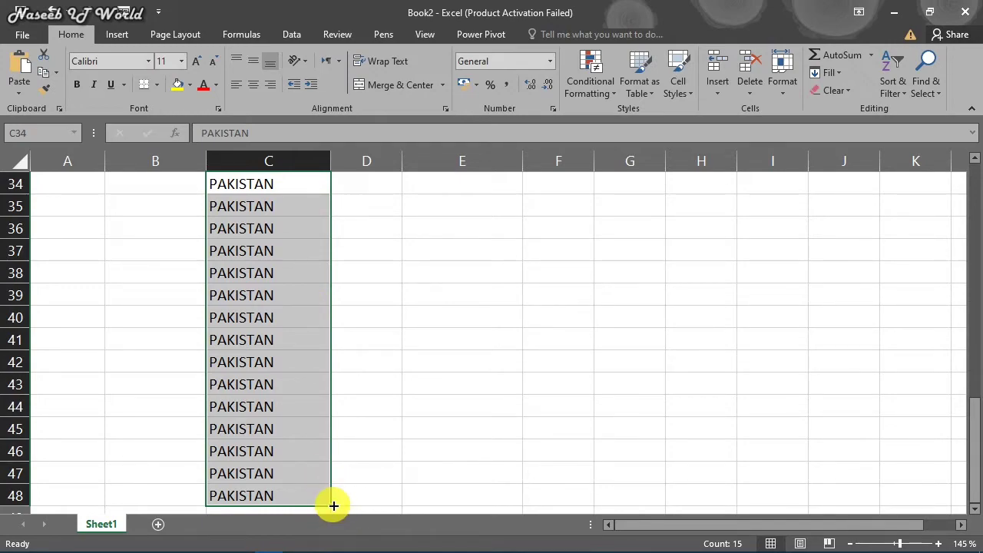
Step: Extend the PAKISTAN block from column C across the columns after it, and undo the fills
{"action": "left_click_drag", "start_coordinate": [331, 507], "coordinate": [808, 439]}
{"action": "key", "text": "ctrl+z"}
{"action": "scroll", "coordinate": [785, 440], "scroll_direction": "up", "scroll_amount": 1, "text": "ctrl"}
{"action": "scroll", "coordinate": [377, 395], "scroll_direction": "up", "scroll_amount": 3, "text": "ctrl"}
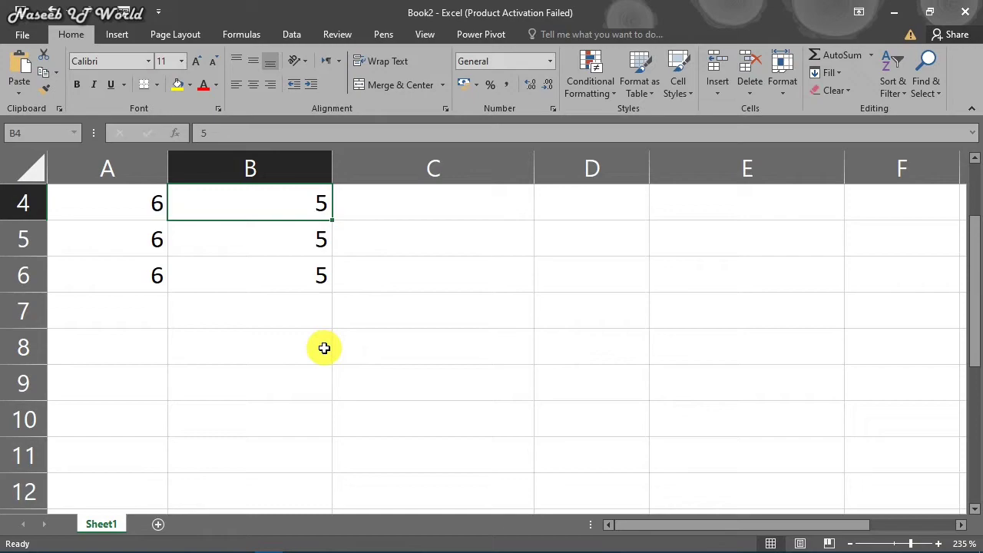
Step: Fill PAKISTAN from C34 upward to C22 with the fill handle
{"action": "scroll", "coordinate": [325, 348], "scroll_direction": "down", "scroll_amount": 1}
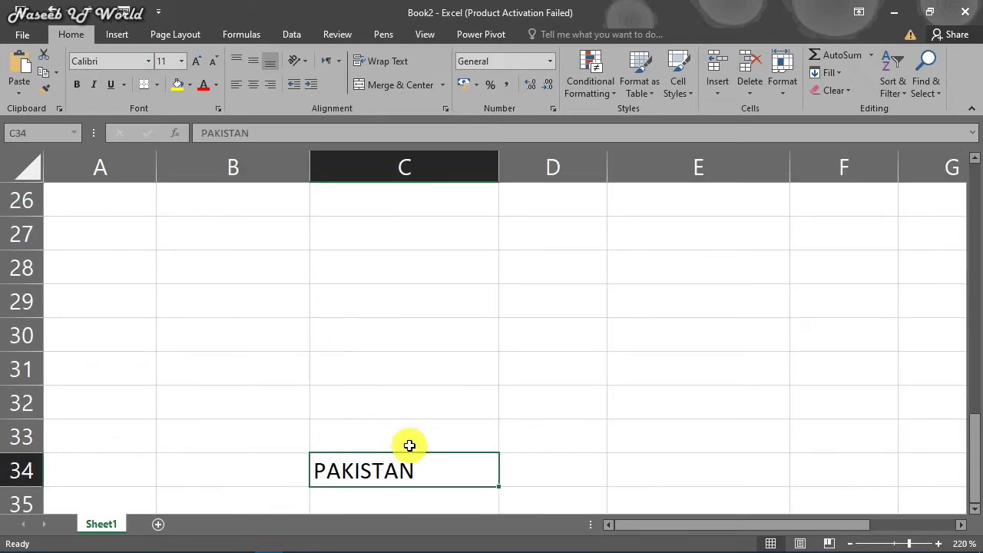
{"action": "scroll", "coordinate": [410, 443], "scroll_direction": "down", "scroll_amount": 2}
{"action": "scroll", "coordinate": [407, 445], "scroll_direction": "down", "scroll_amount": 3}
{"action": "scroll", "coordinate": [409, 446], "scroll_direction": "down", "scroll_amount": 1}
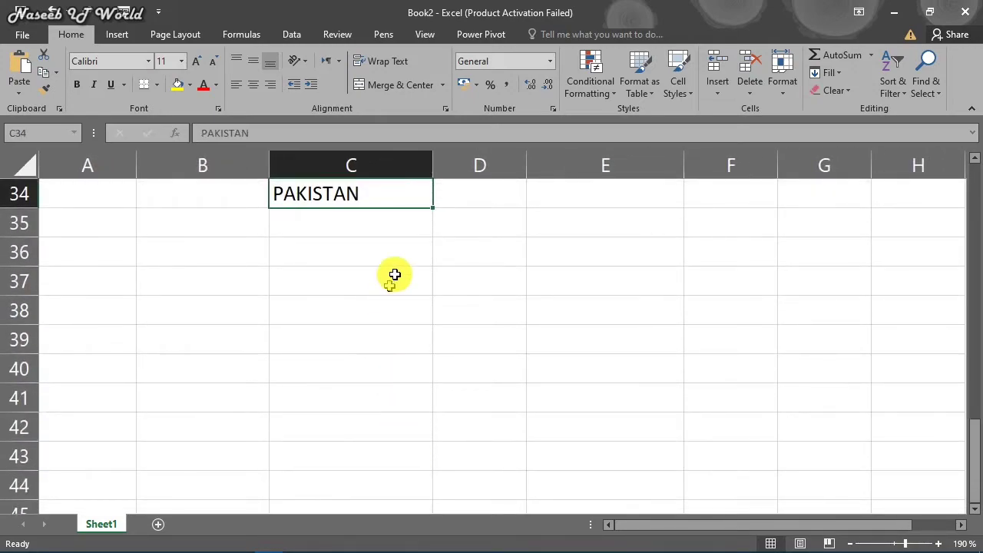
{"action": "scroll", "coordinate": [406, 189], "scroll_direction": "up", "scroll_amount": 3}
{"action": "scroll", "coordinate": [396, 341], "scroll_direction": "down", "scroll_amount": 4}
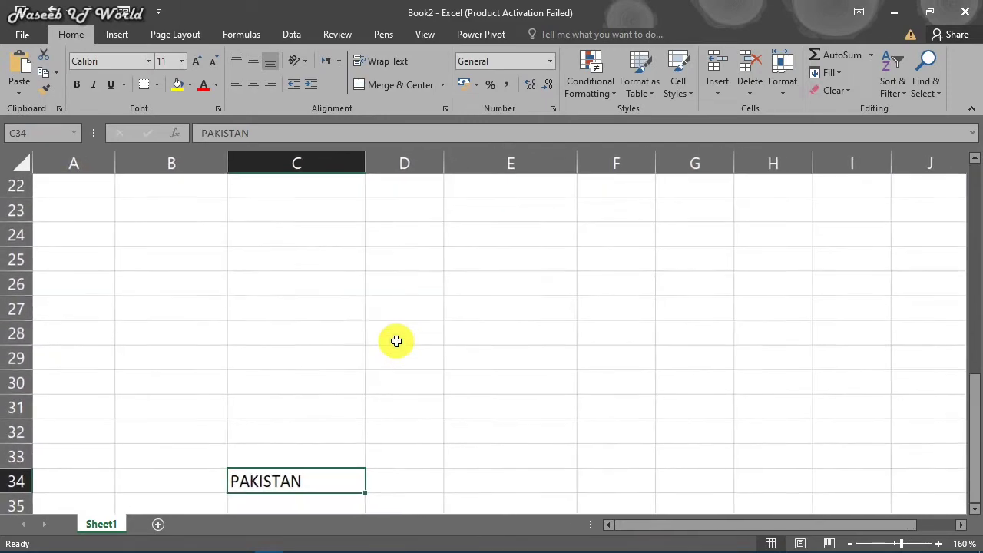
{"action": "scroll", "coordinate": [328, 376], "scroll_direction": "down", "scroll_amount": 3}
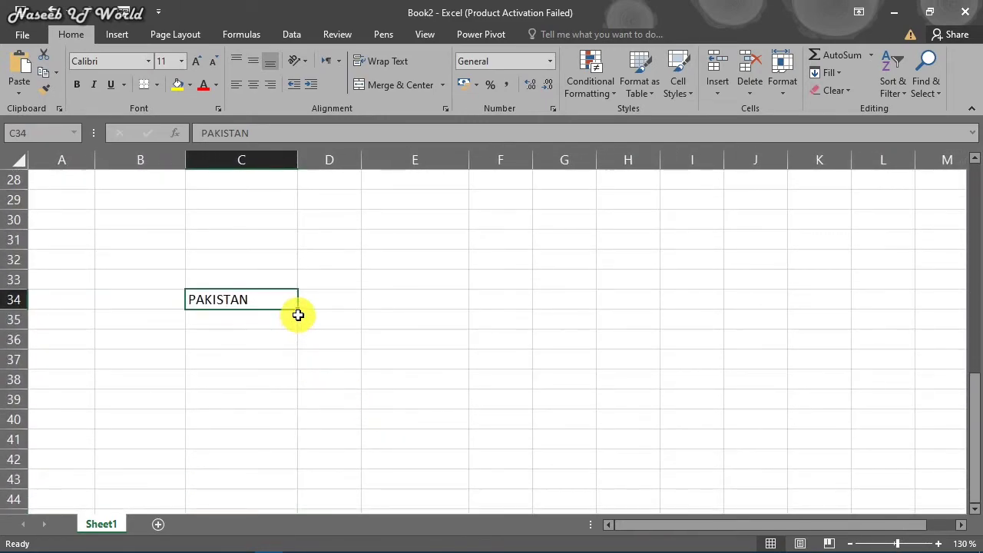
{"action": "left_click_drag", "start_coordinate": [299, 311], "coordinate": [296, 163]}
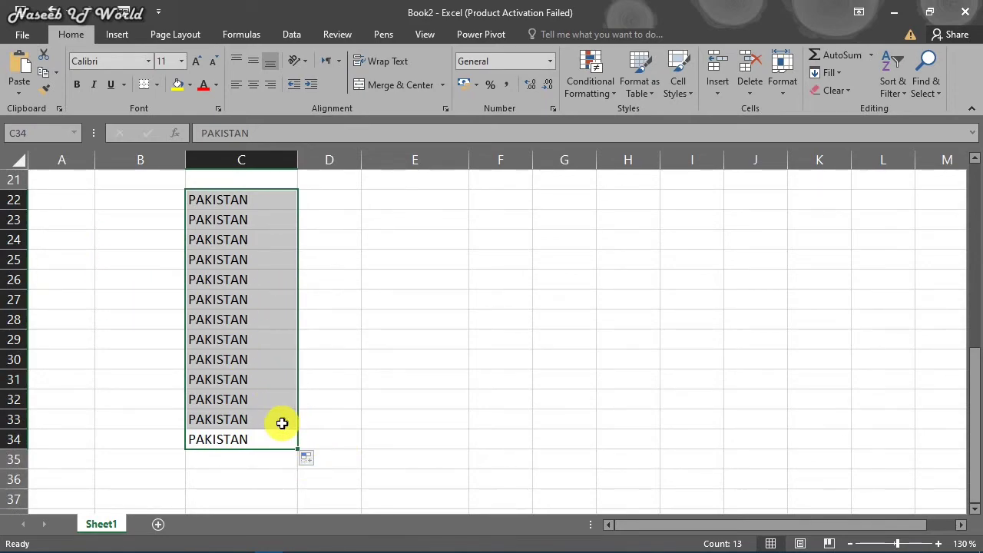
Step: Extend the PAKISTAN block in C22:C34 back to column A, and undo both fills
{"action": "left_click_drag", "start_coordinate": [298, 448], "coordinate": [57, 454]}
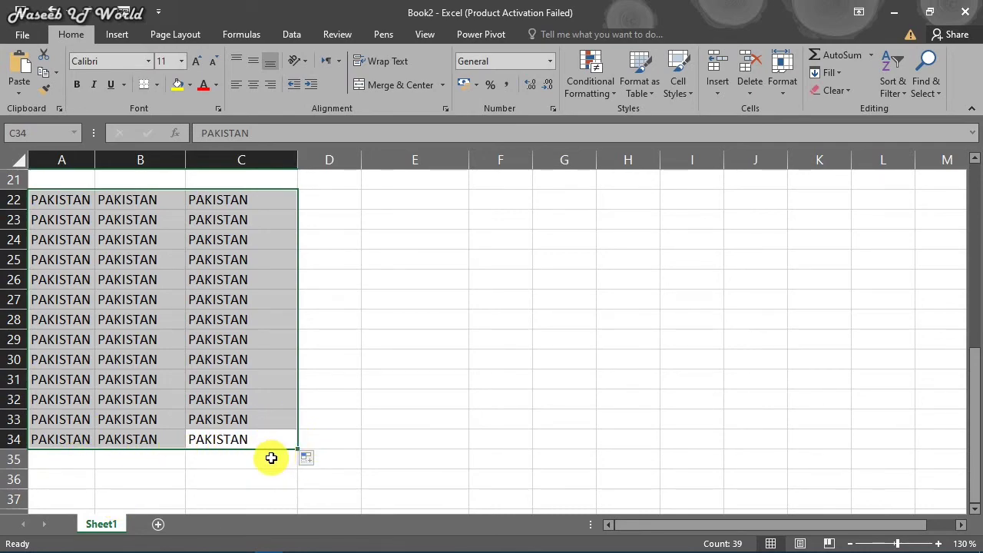
{"action": "key", "text": "ctrl+z"}
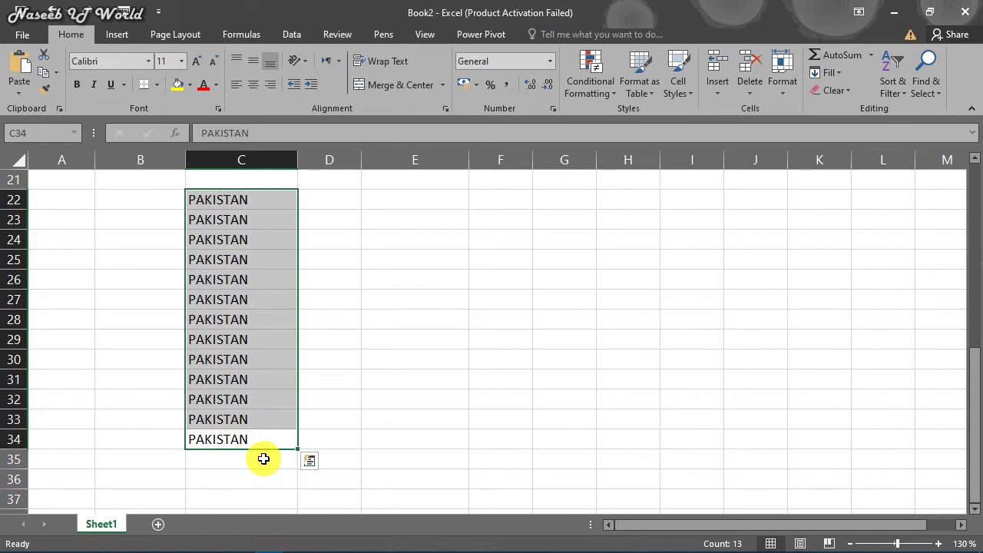
{"action": "key", "text": "ctrl+z"}
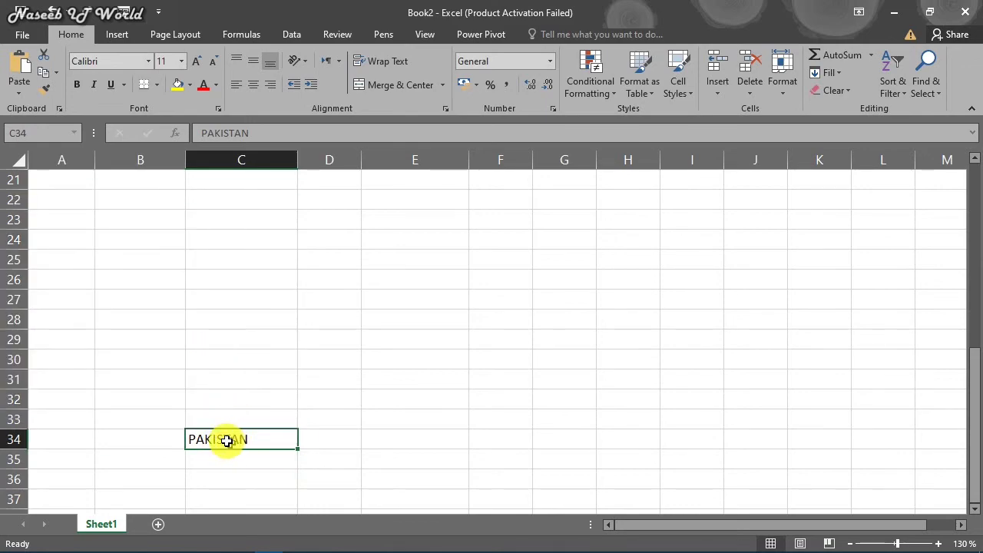
Step: Select row 34 from C34 across to J34, and reselect from C34 up to C23
{"action": "left_click_drag", "start_coordinate": [232, 442], "coordinate": [745, 446]}
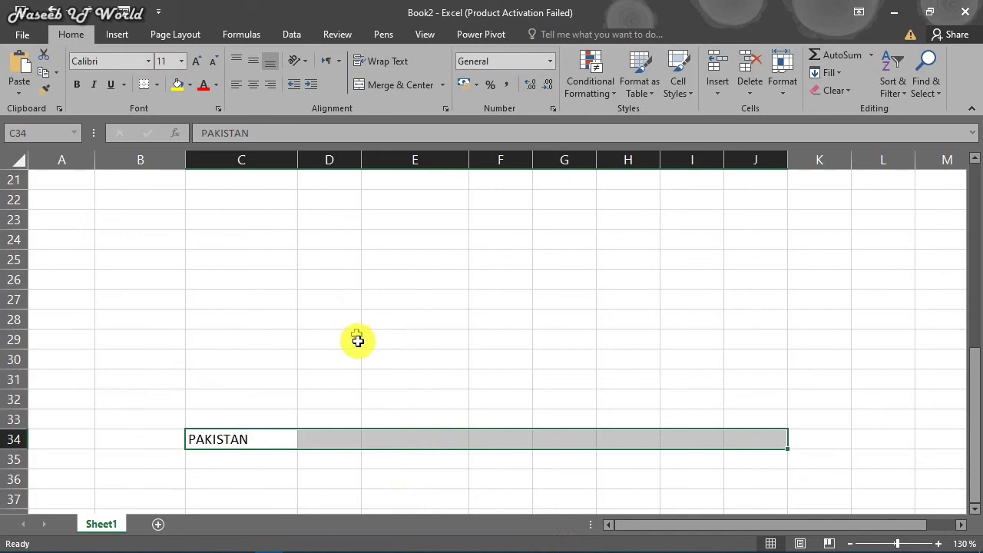
{"action": "left_click_drag", "start_coordinate": [241, 436], "coordinate": [241, 222]}
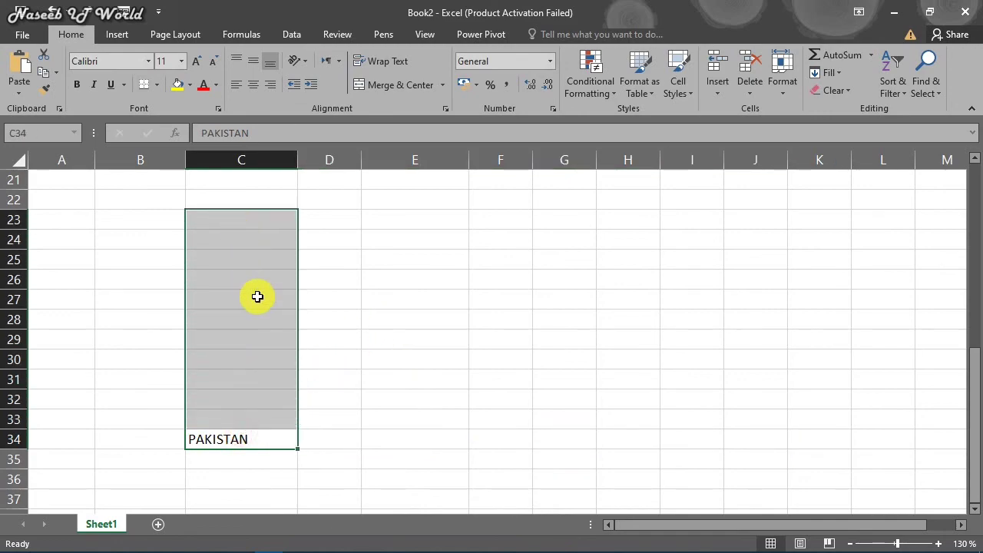